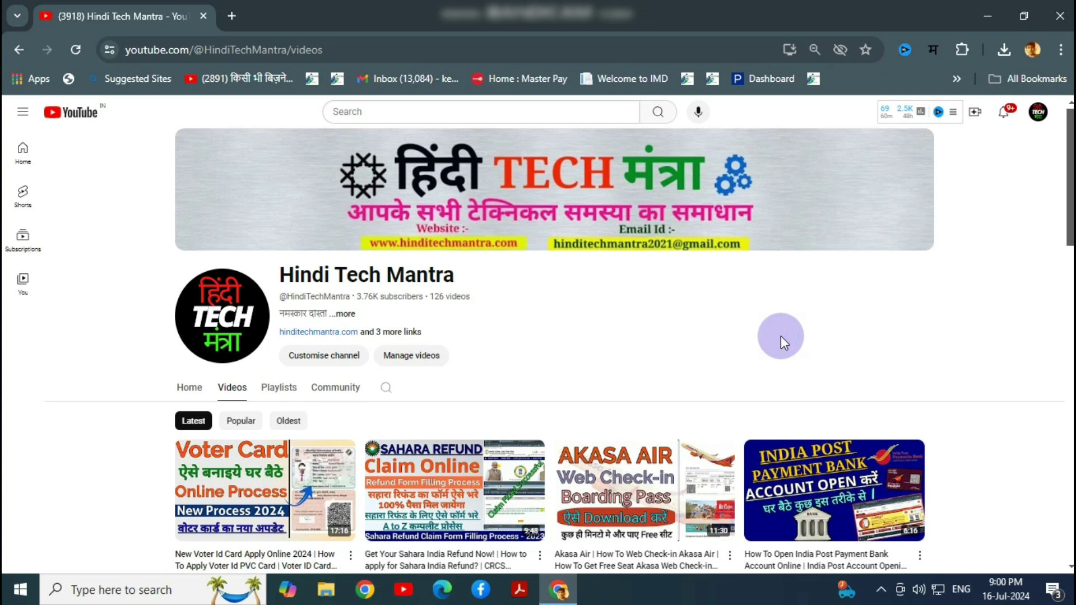
- Minimize the browser window to show the desktop, and refresh the desktop repeatedly
{"action": "left_click", "coordinate": [988, 17]}
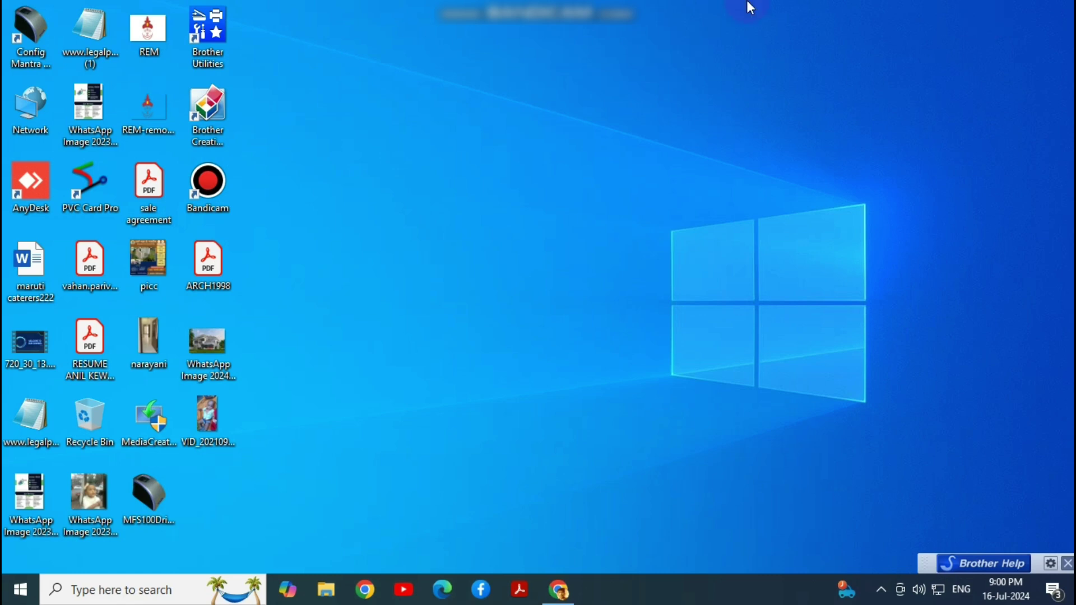
{"action": "right_click", "coordinate": [413, 73]}
{"action": "left_click", "coordinate": [471, 119]}
{"action": "right_click", "coordinate": [471, 114]}
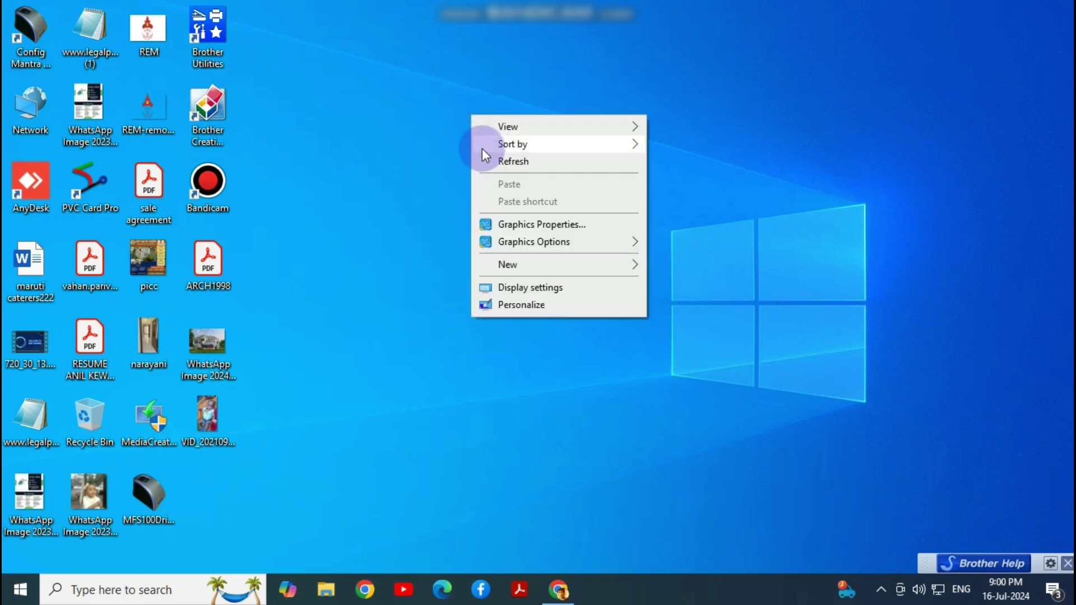
{"action": "left_click", "coordinate": [482, 156]}
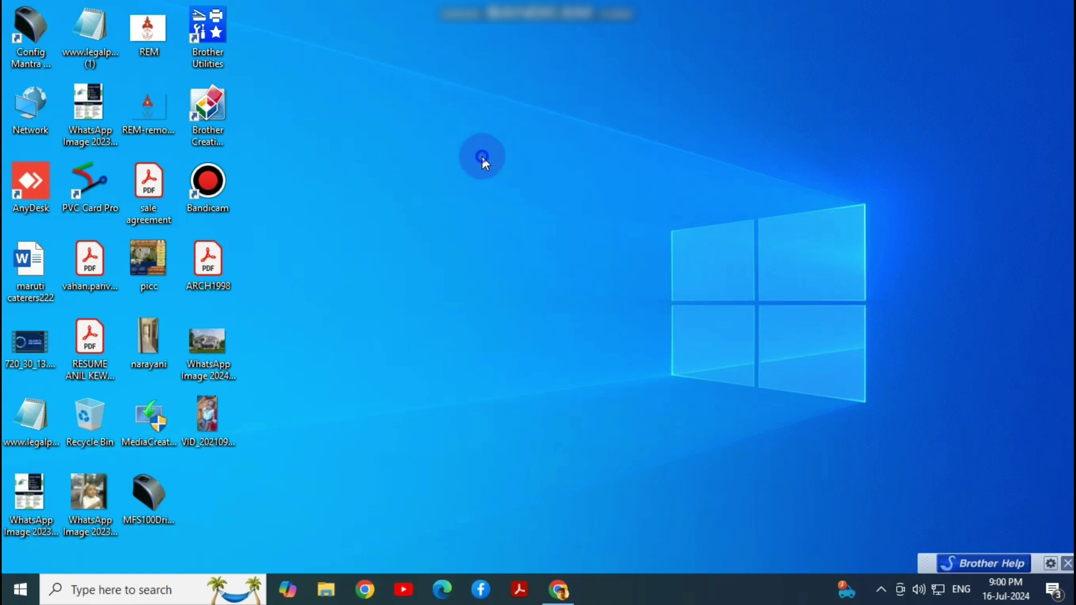
{"action": "right_click", "coordinate": [482, 156]}
{"action": "left_click", "coordinate": [526, 204]}
{"action": "right_click", "coordinate": [517, 195]}
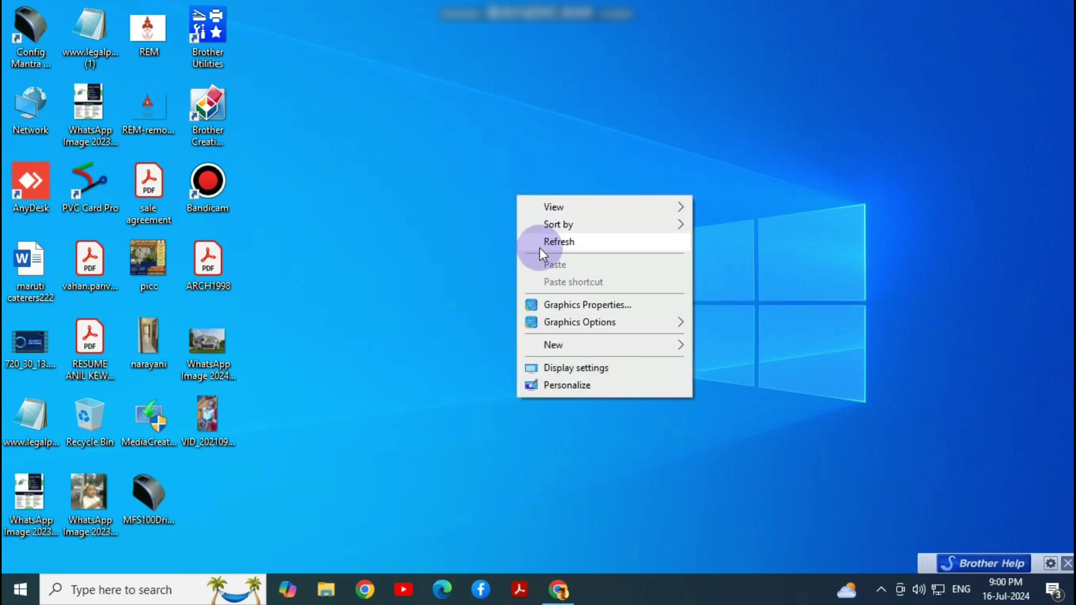
{"action": "left_click", "coordinate": [537, 243]}
{"action": "right_click", "coordinate": [502, 191]}
{"action": "left_click", "coordinate": [532, 236]}
{"action": "right_click", "coordinate": [521, 213]}
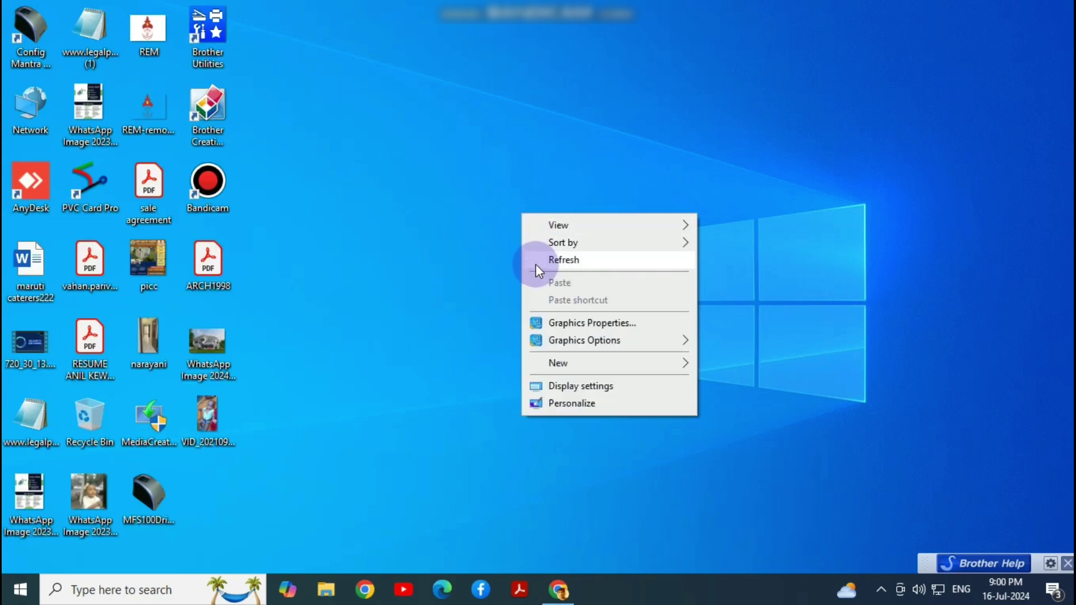
{"action": "left_click", "coordinate": [536, 264]}
{"action": "right_click", "coordinate": [536, 264]}
{"action": "left_click", "coordinate": [571, 311]}
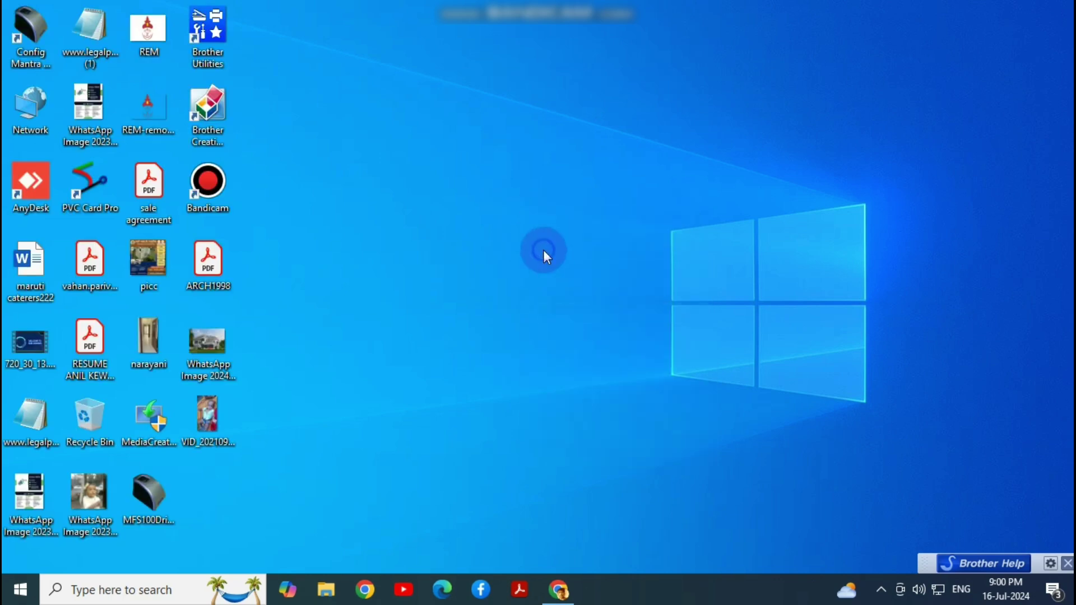
{"action": "right_click", "coordinate": [543, 250]}
{"action": "left_click", "coordinate": [552, 297]}
{"action": "right_click", "coordinate": [555, 272]}
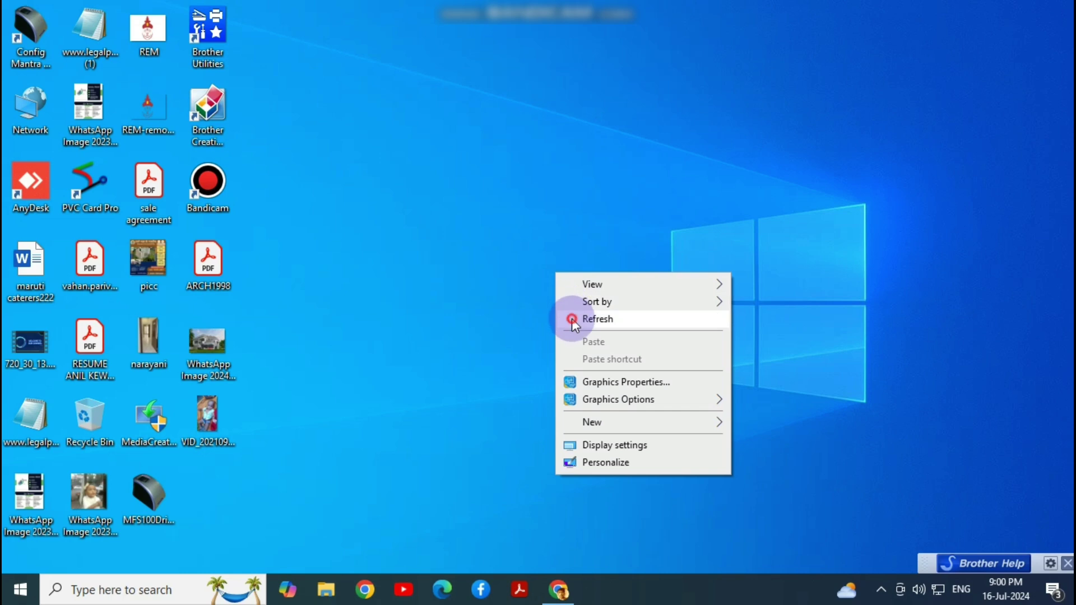
{"action": "left_click", "coordinate": [572, 318]}
{"action": "right_click", "coordinate": [538, 252]}
{"action": "left_click", "coordinate": [556, 297]}
{"action": "right_click", "coordinate": [550, 284]}
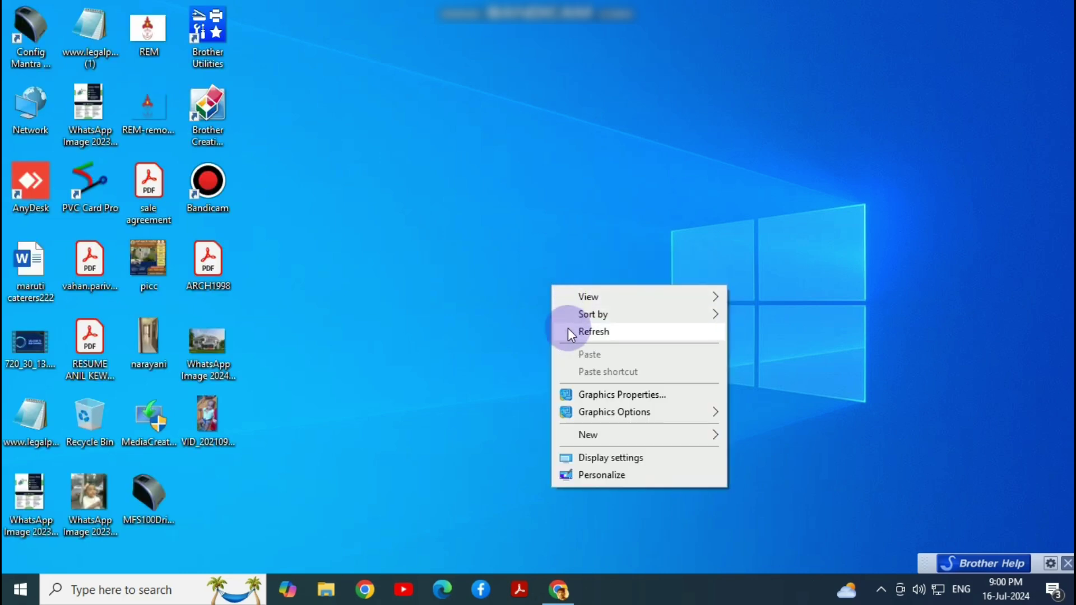
{"action": "left_click", "coordinate": [568, 328]}
{"action": "right_click", "coordinate": [520, 210]}
{"action": "left_click", "coordinate": [543, 259]}
{"action": "right_click", "coordinate": [542, 217]}
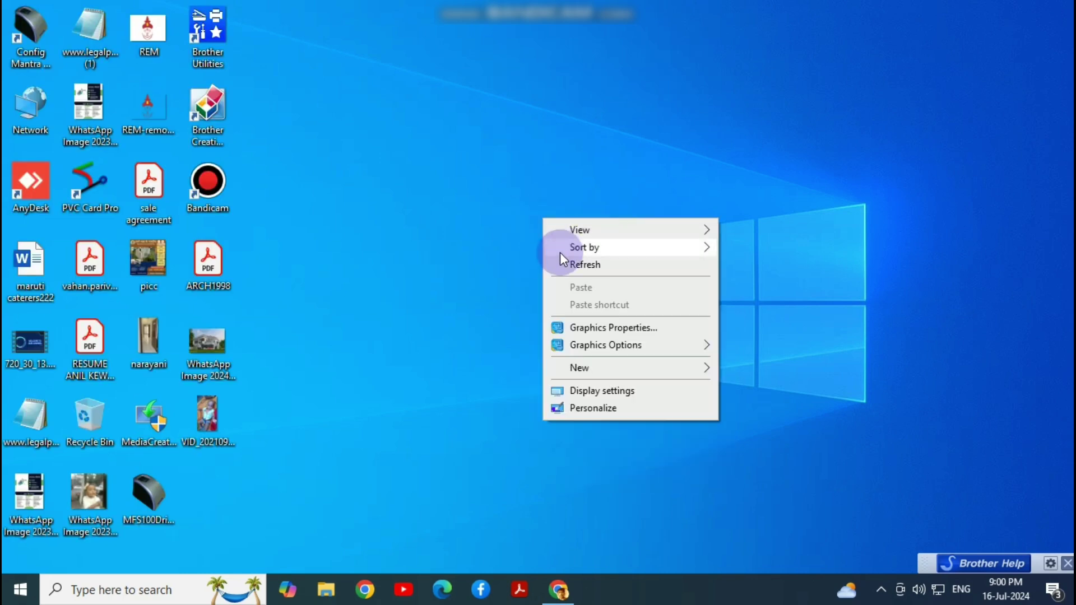
{"action": "left_click", "coordinate": [560, 262]}
{"action": "right_click", "coordinate": [555, 240]}
{"action": "left_click", "coordinate": [570, 286]}
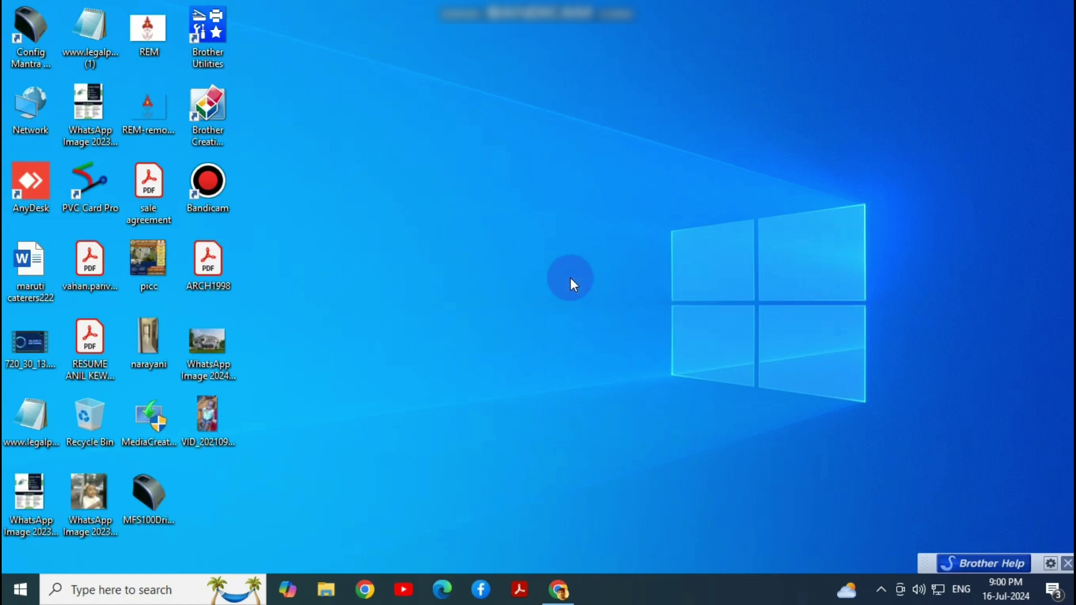
- Find and open Run, and use it to open the user's temporary files folder with %temp%
{"action": "left_click", "coordinate": [103, 592]}
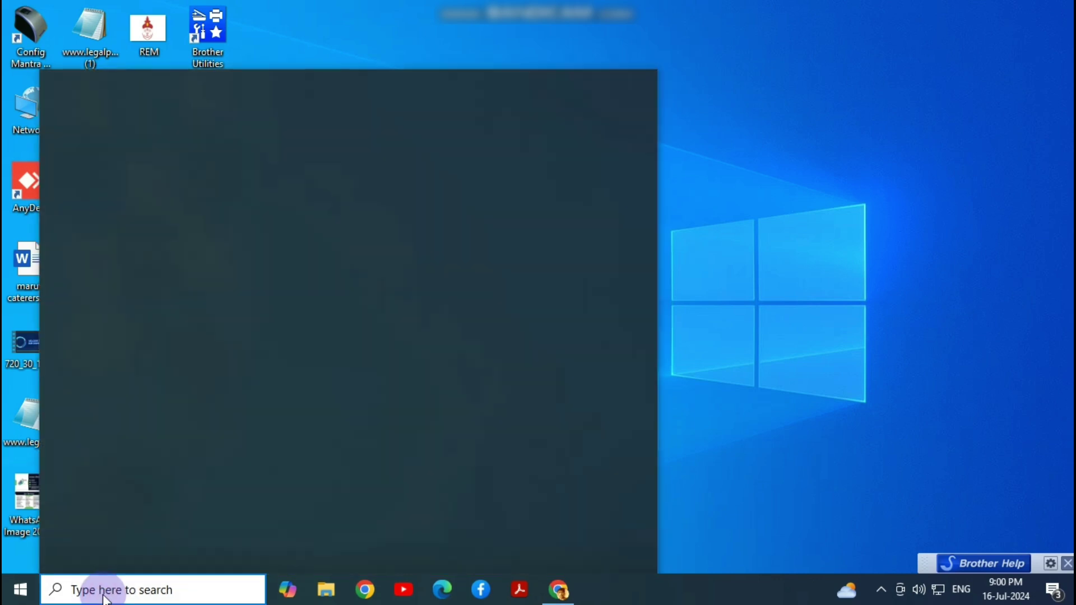
{"action": "type", "text": "run"}
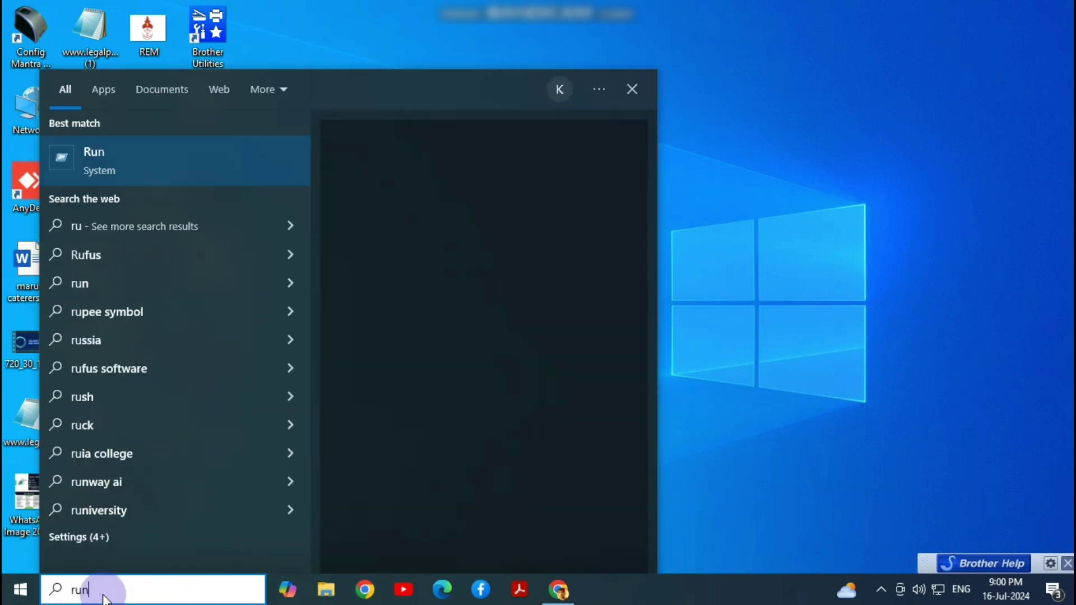
{"action": "key", "text": "Return"}
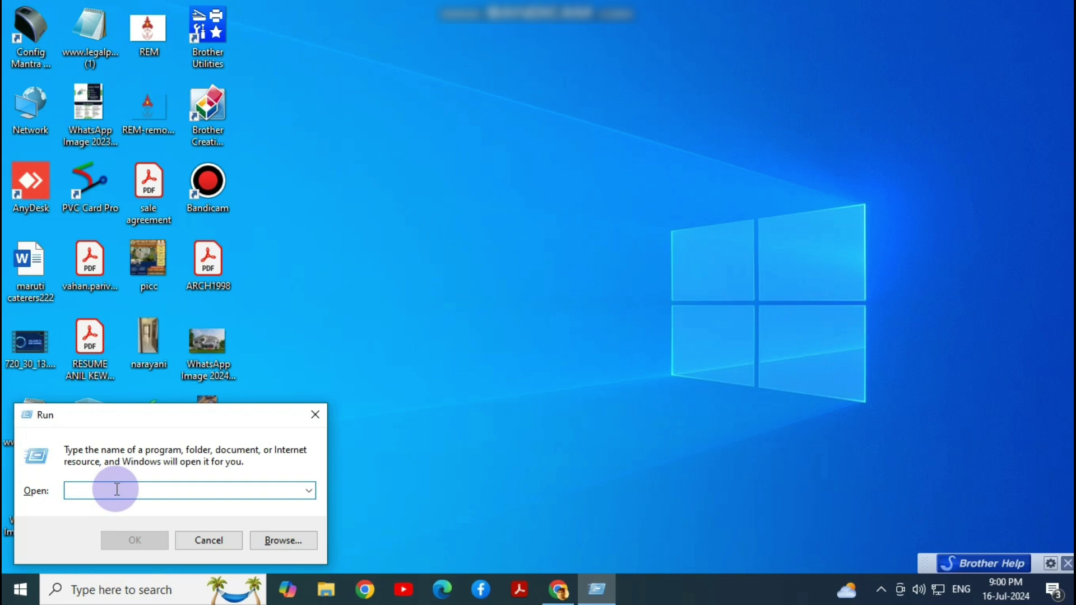
{"action": "type", "text": "%temp"}
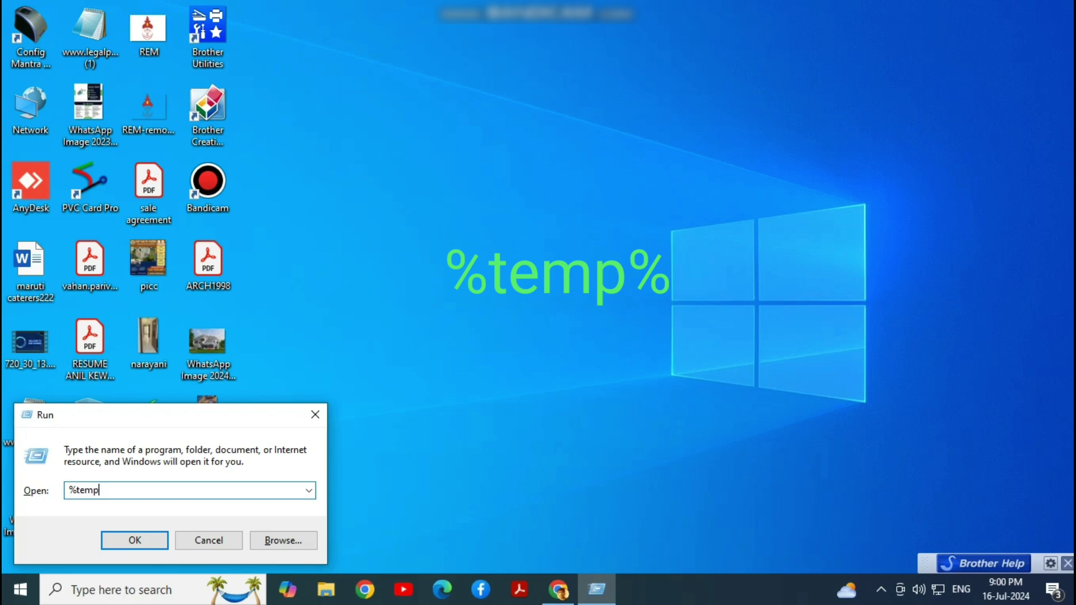
{"action": "type", "text": "%"}
{"action": "left_click", "coordinate": [120, 537]}
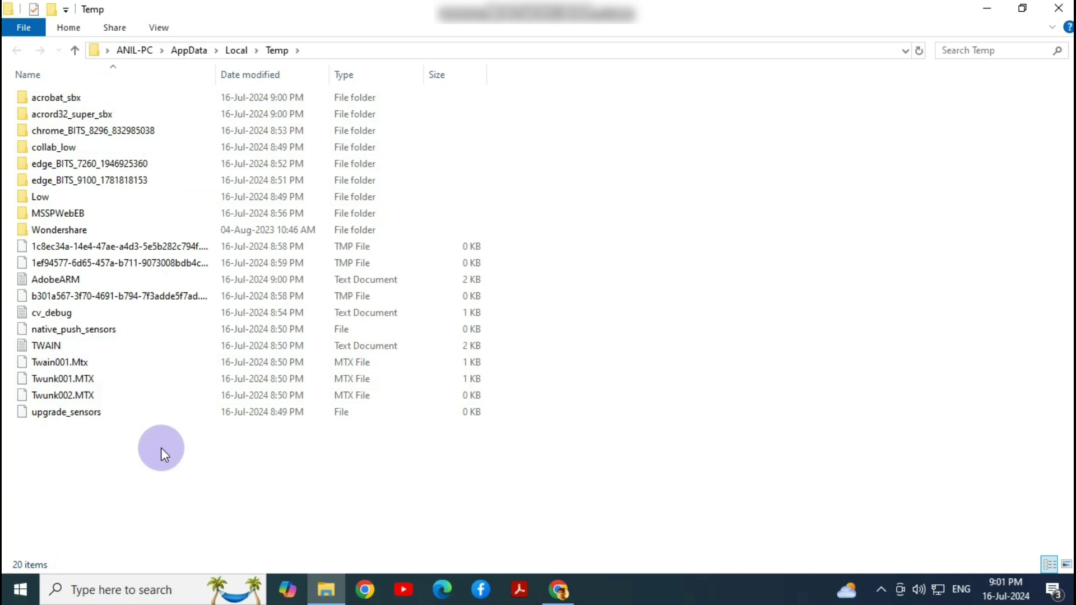
- Delete all files and folders in the user's Temp folder
{"action": "key", "text": "ctrl+a"}
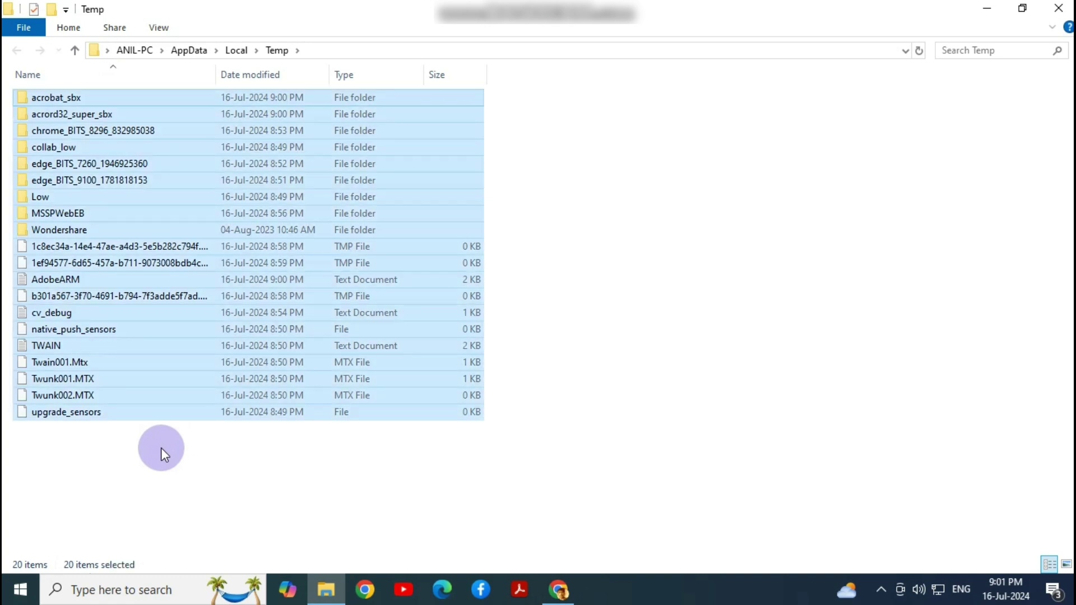
{"action": "right_click", "coordinate": [184, 309]}
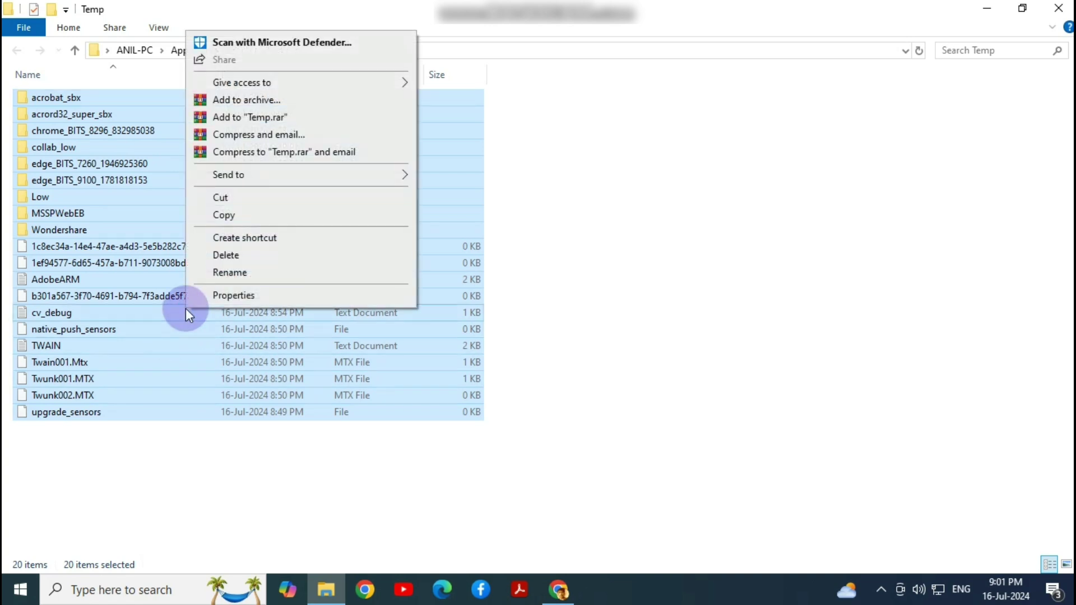
{"action": "left_click", "coordinate": [224, 255]}
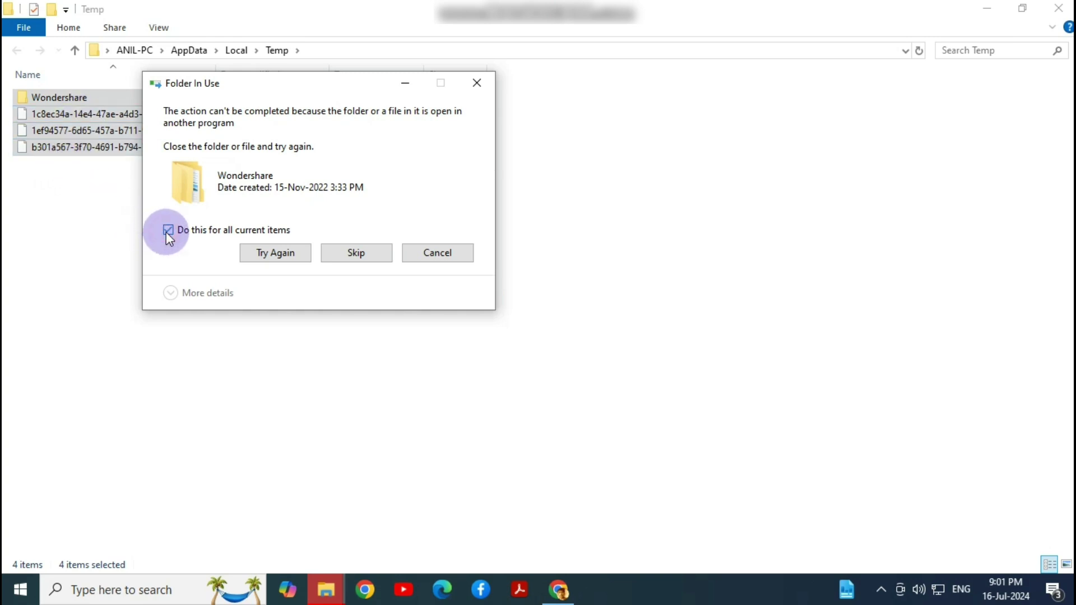
- Try again several times to delete the in-use Wondershare folder, applying the choice to all current items
{"action": "left_click", "coordinate": [264, 252]}
{"action": "left_click", "coordinate": [168, 230]}
{"action": "left_click", "coordinate": [255, 251]}
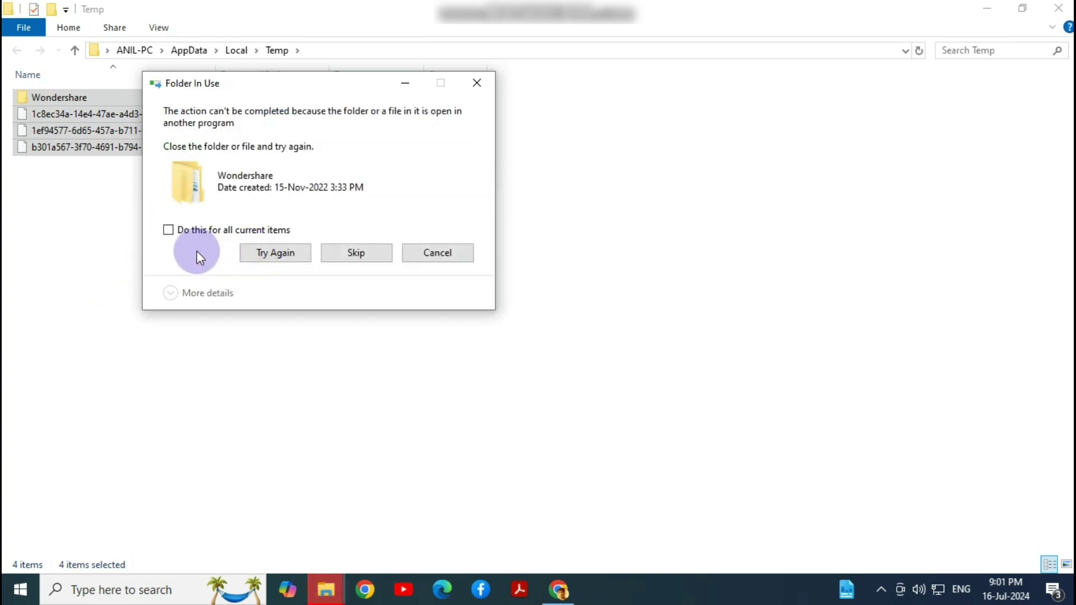
{"action": "left_click", "coordinate": [168, 230]}
{"action": "left_click", "coordinate": [254, 254]}
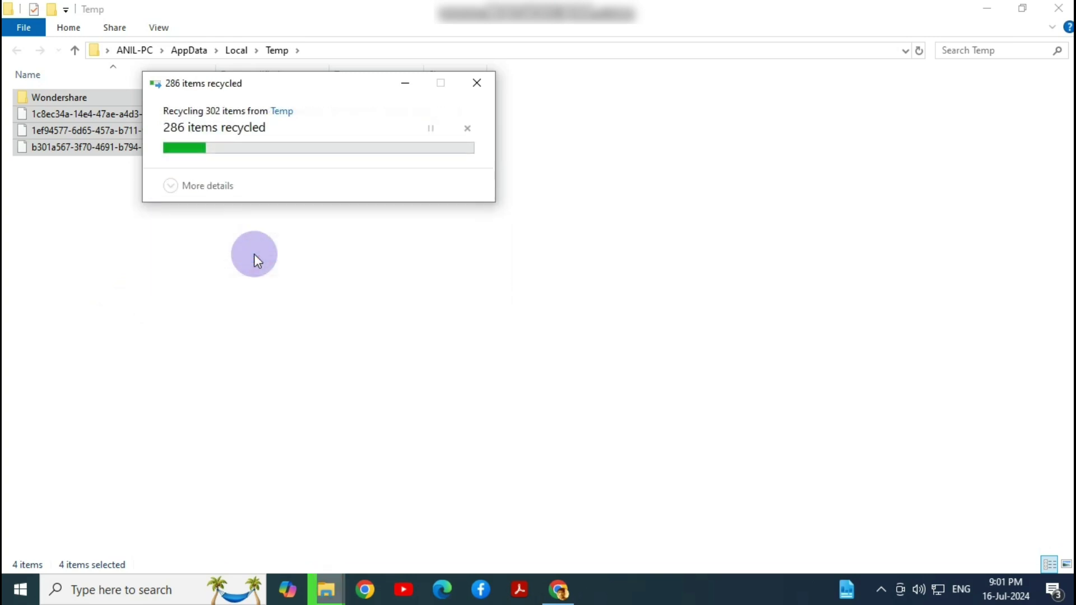
{"action": "left_click", "coordinate": [168, 231]}
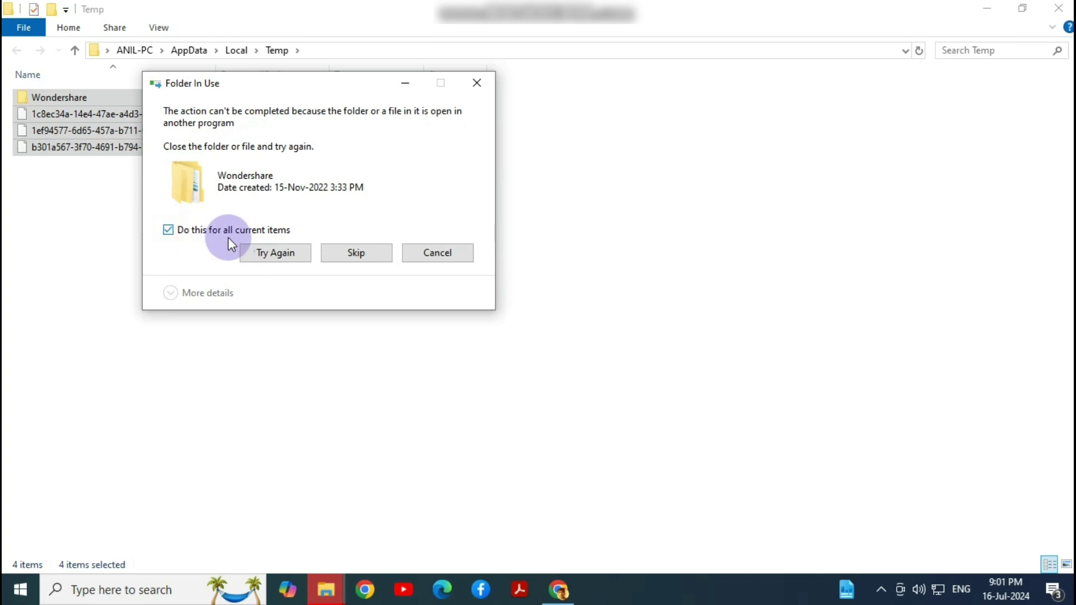
{"action": "left_click", "coordinate": [290, 254]}
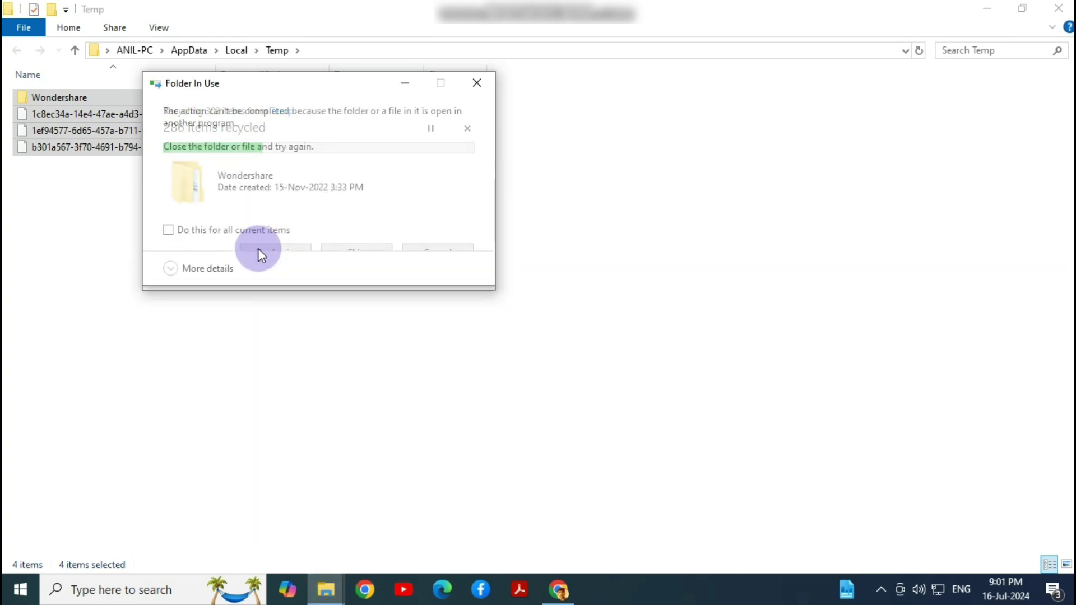
- Skip the in-use and missing items for all current items, and close the Temp folder window
{"action": "left_click", "coordinate": [169, 230]}
{"action": "left_click", "coordinate": [343, 251]}
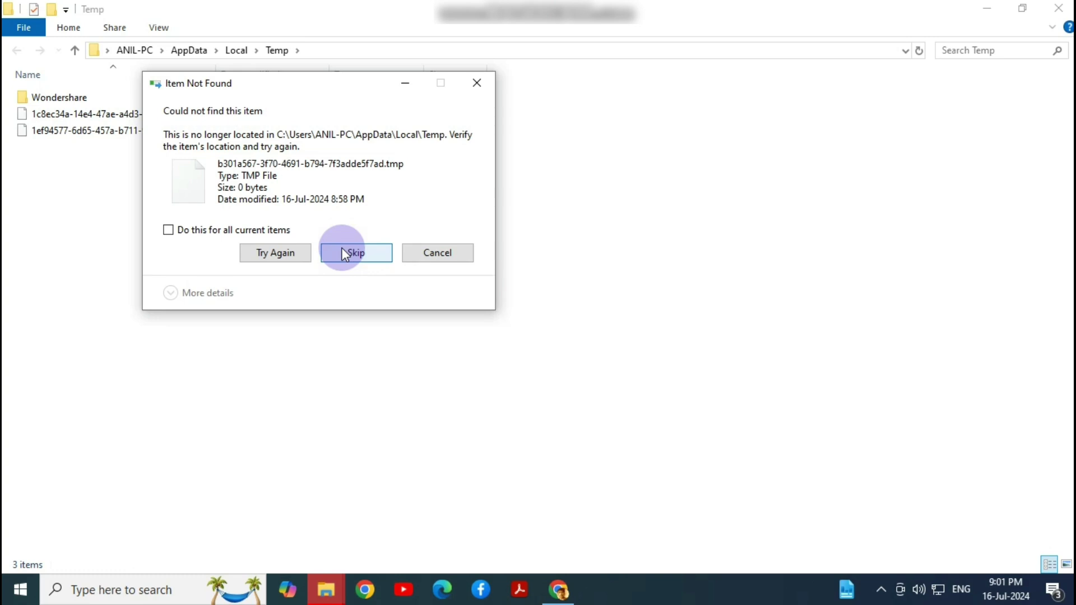
{"action": "left_click", "coordinate": [167, 231]}
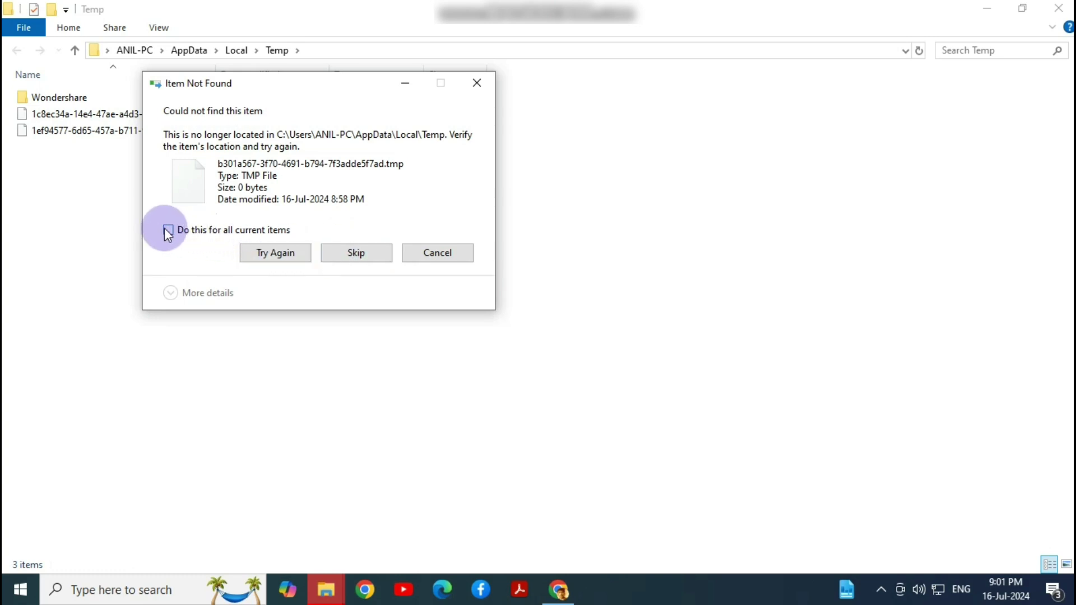
{"action": "left_click", "coordinate": [327, 250]}
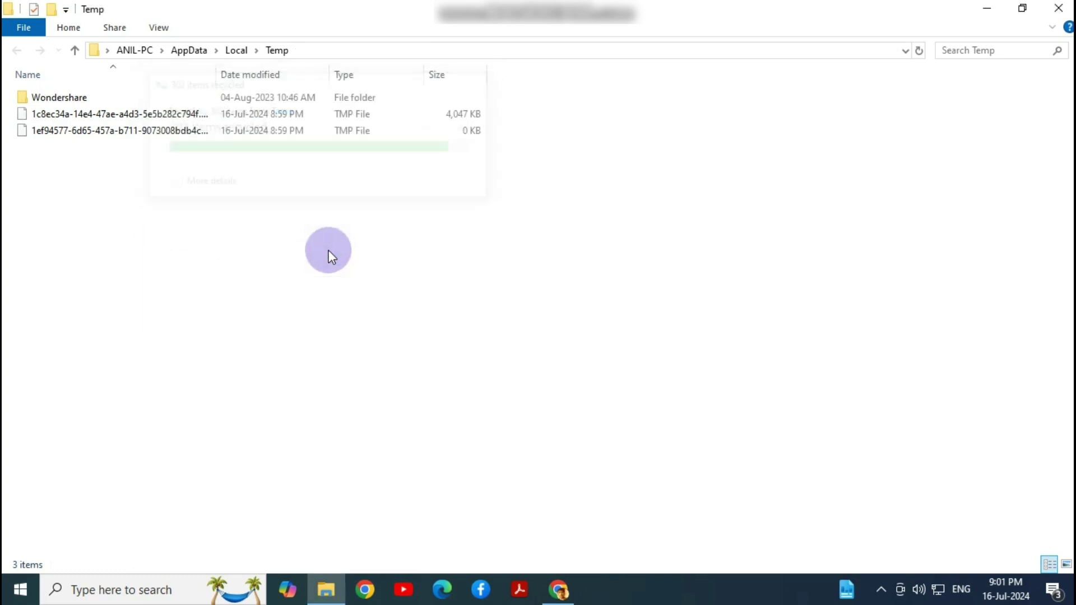
{"action": "left_click", "coordinate": [1059, 10]}
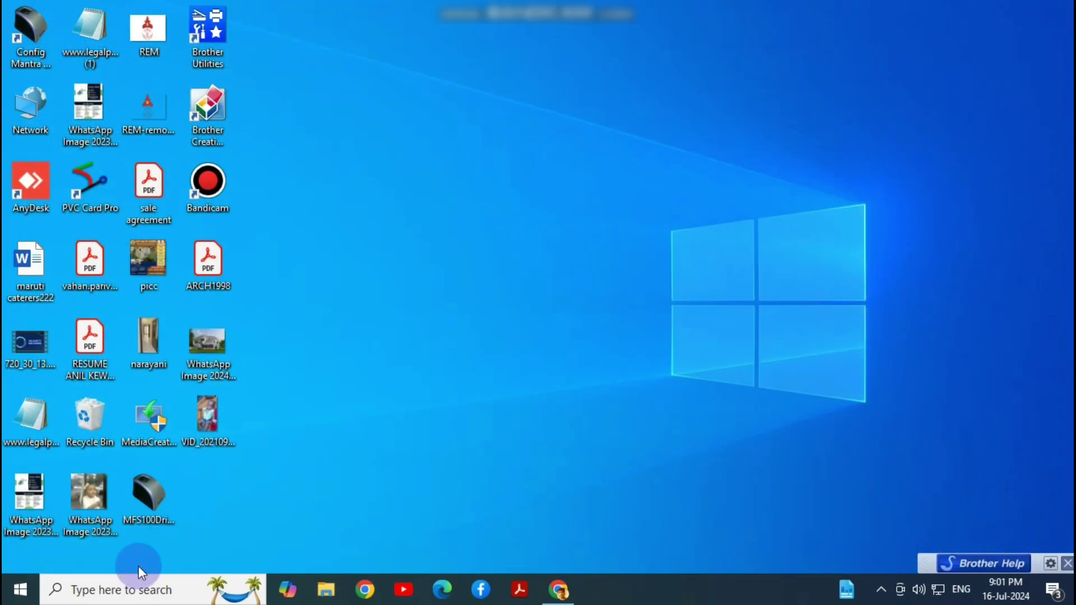
- Find and open Run again, and use it to open the Windows Temp folder with temp
{"action": "left_click", "coordinate": [137, 586]}
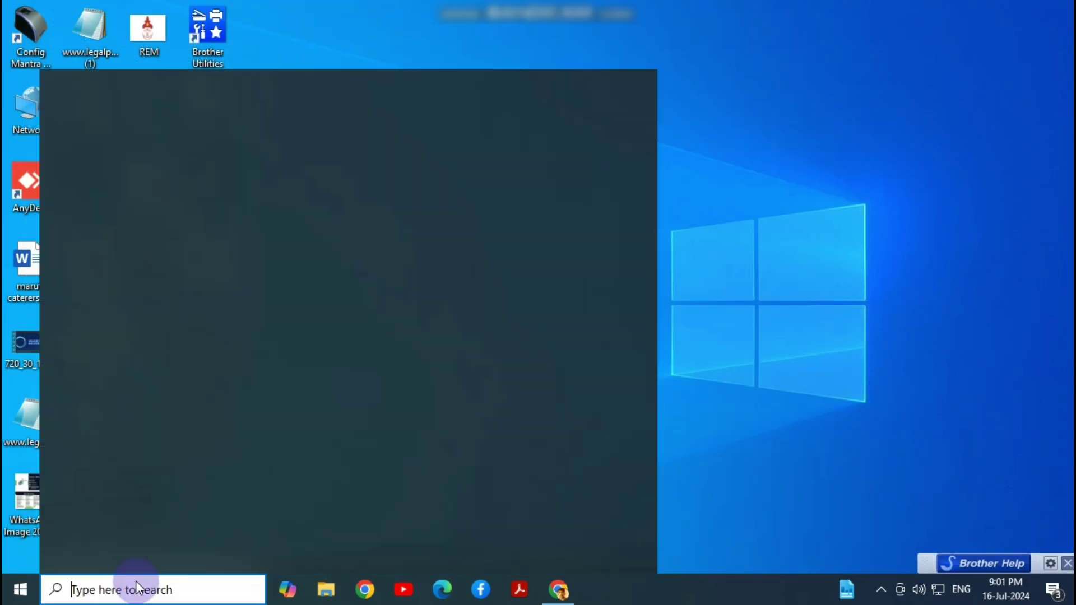
{"action": "type", "text": "run"}
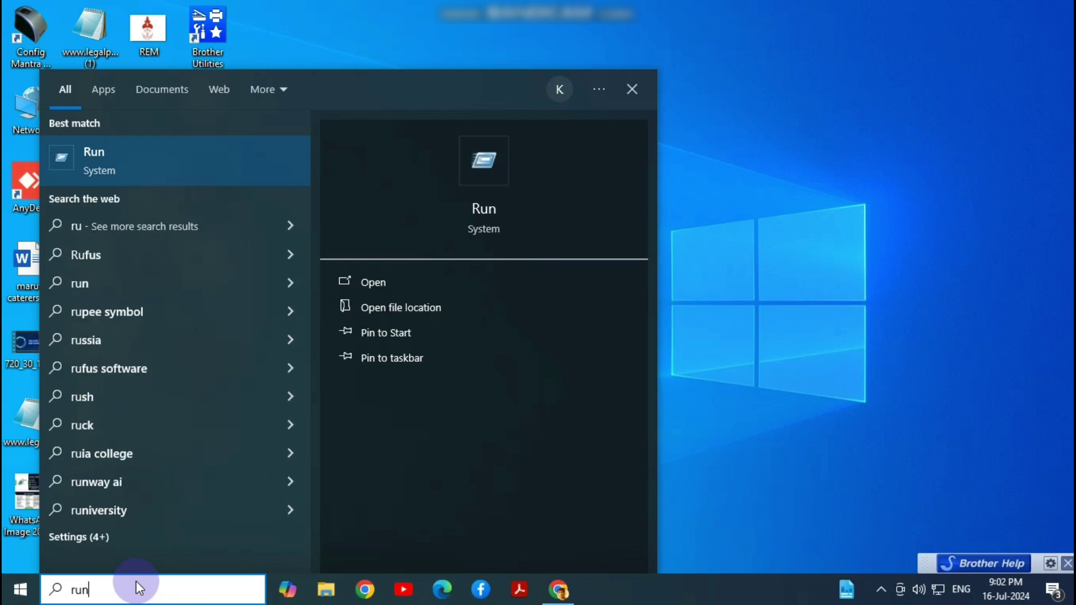
{"action": "key", "text": "Return"}
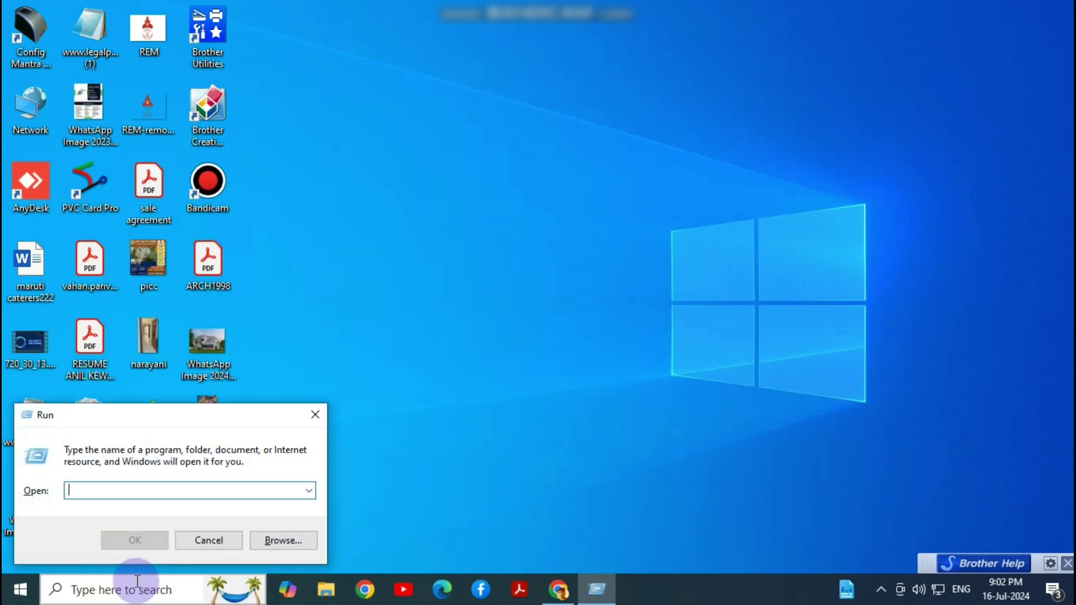
{"action": "type", "text": "temp"}
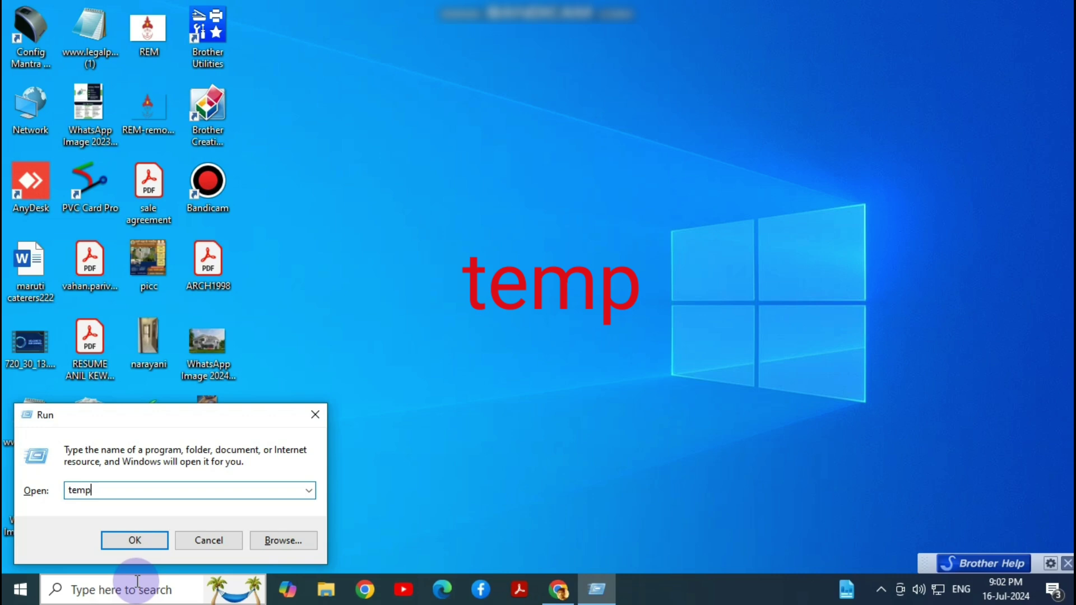
{"action": "left_click", "coordinate": [122, 545]}
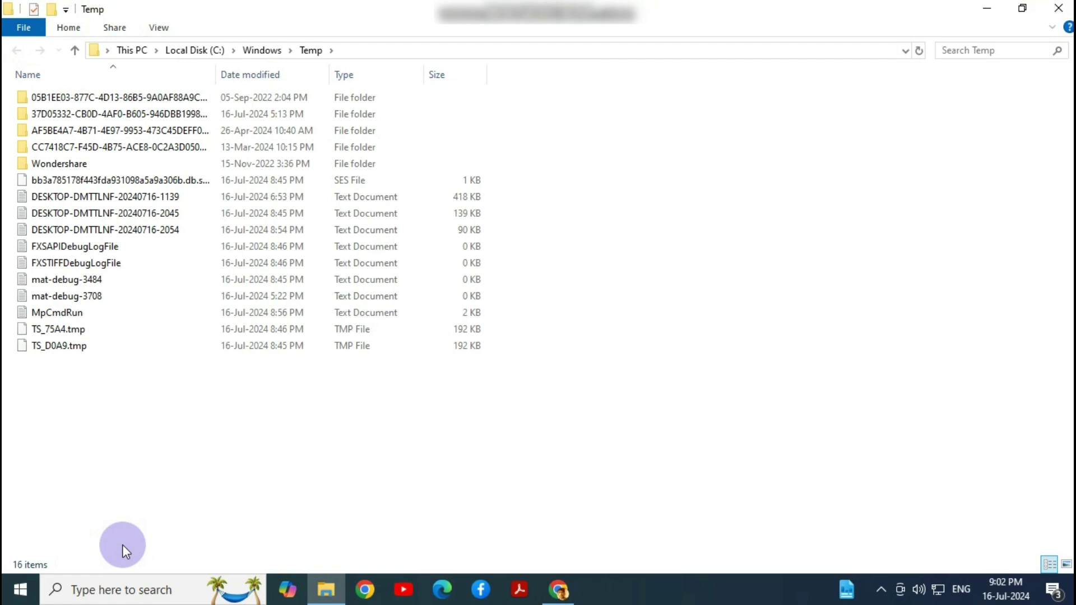
- Delete all files and folders in the Windows Temp folder
{"action": "key", "text": "ctrl+a"}
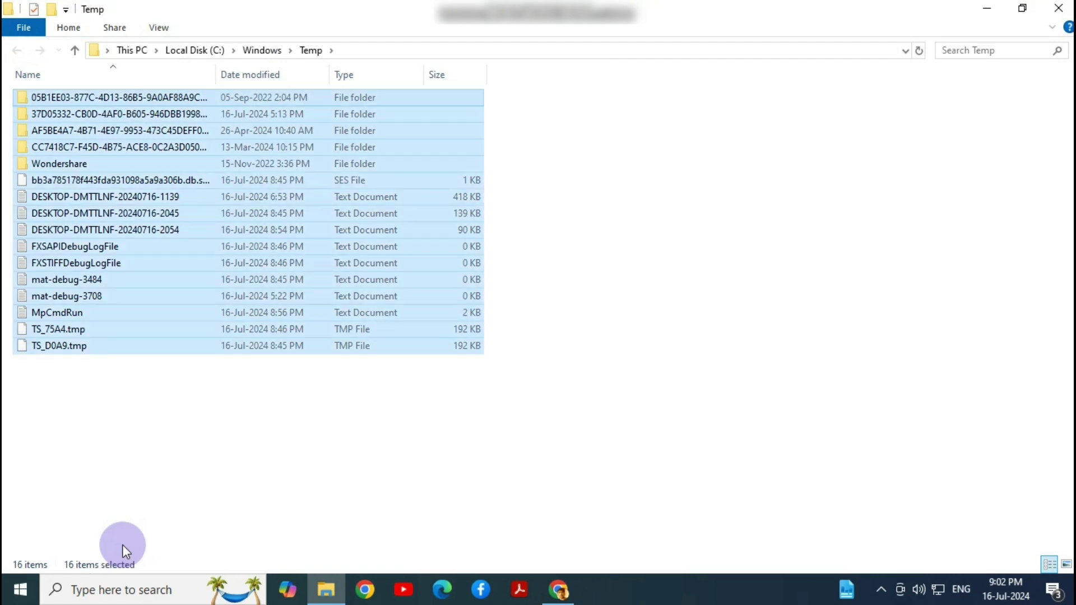
{"action": "right_click", "coordinate": [171, 251]}
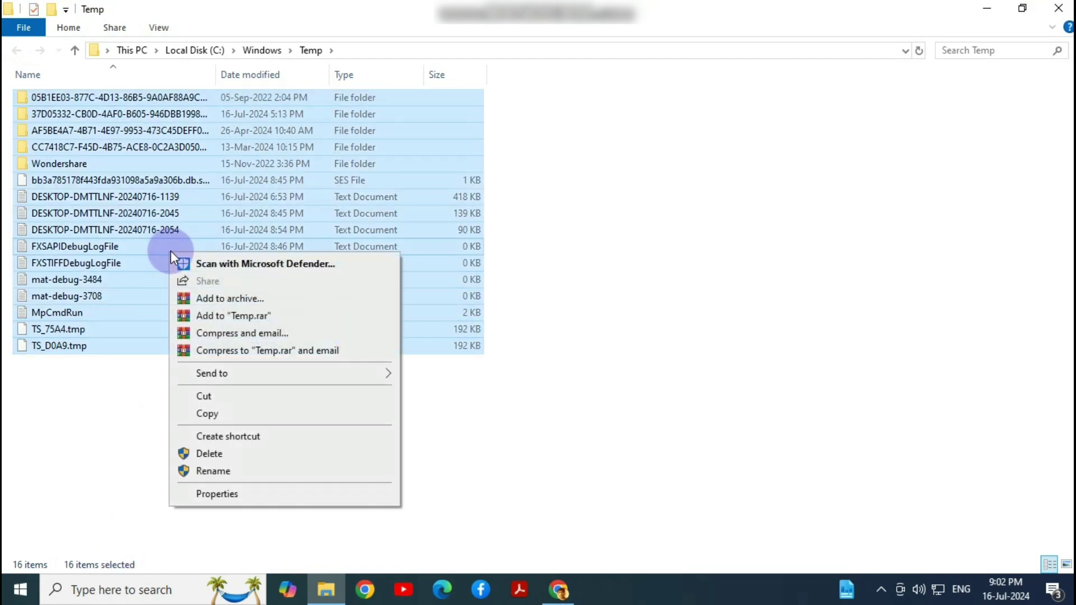
{"action": "left_click", "coordinate": [215, 453]}
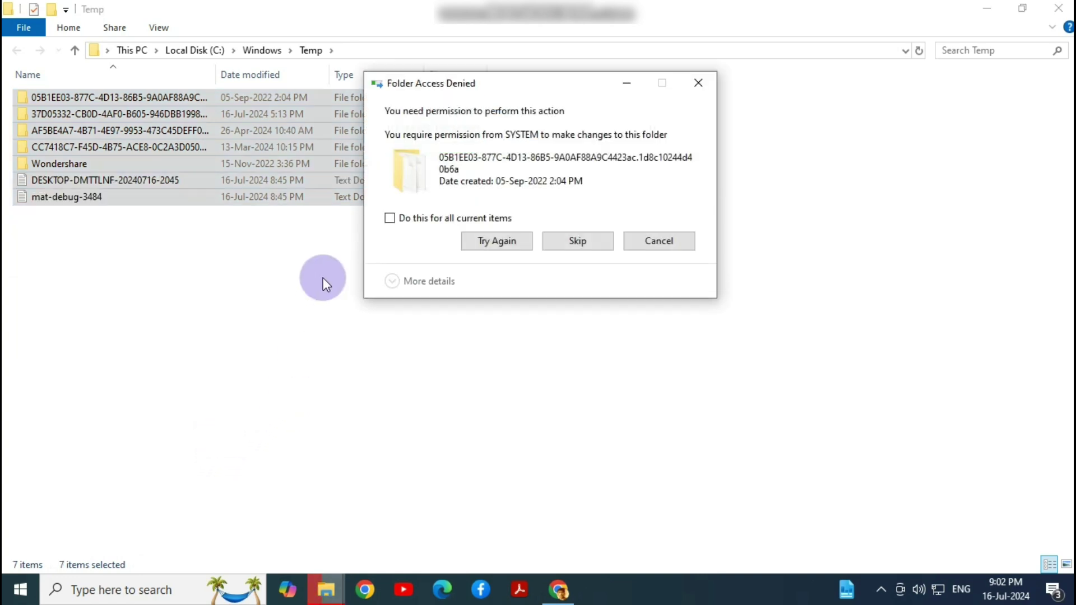
- Try again several times to delete the permission-protected folder, applying the choice to all current items
{"action": "left_click", "coordinate": [389, 218]}
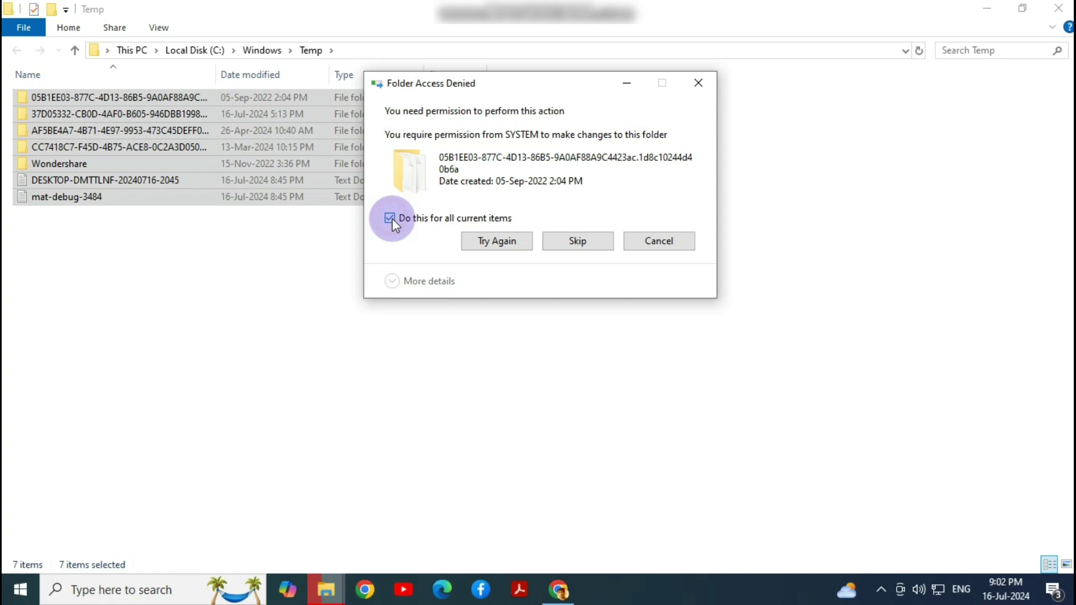
{"action": "left_click", "coordinate": [484, 247]}
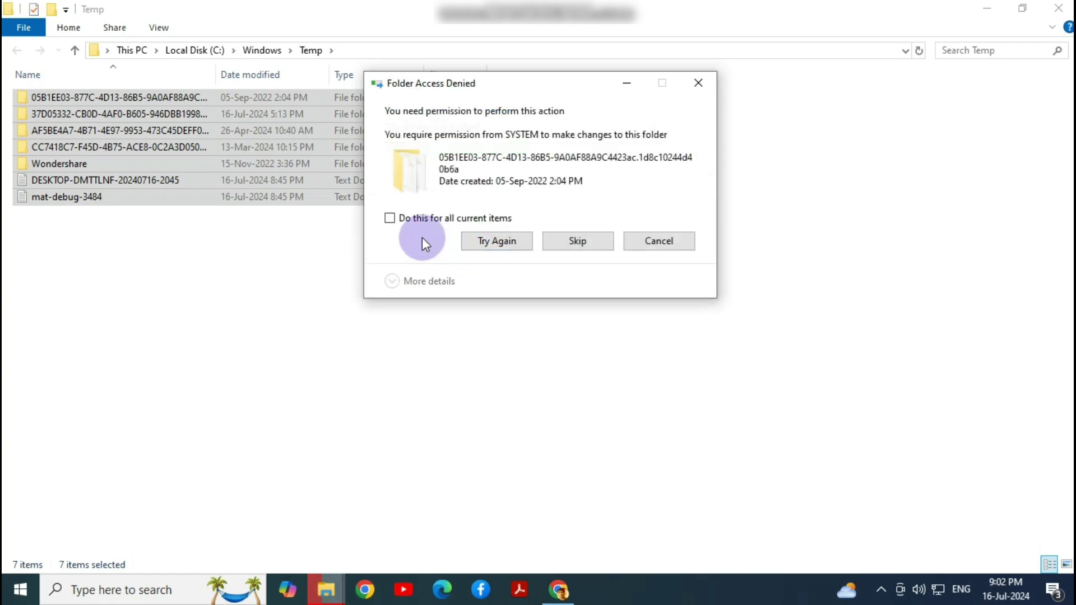
{"action": "left_click", "coordinate": [389, 218]}
{"action": "left_click", "coordinate": [503, 246]}
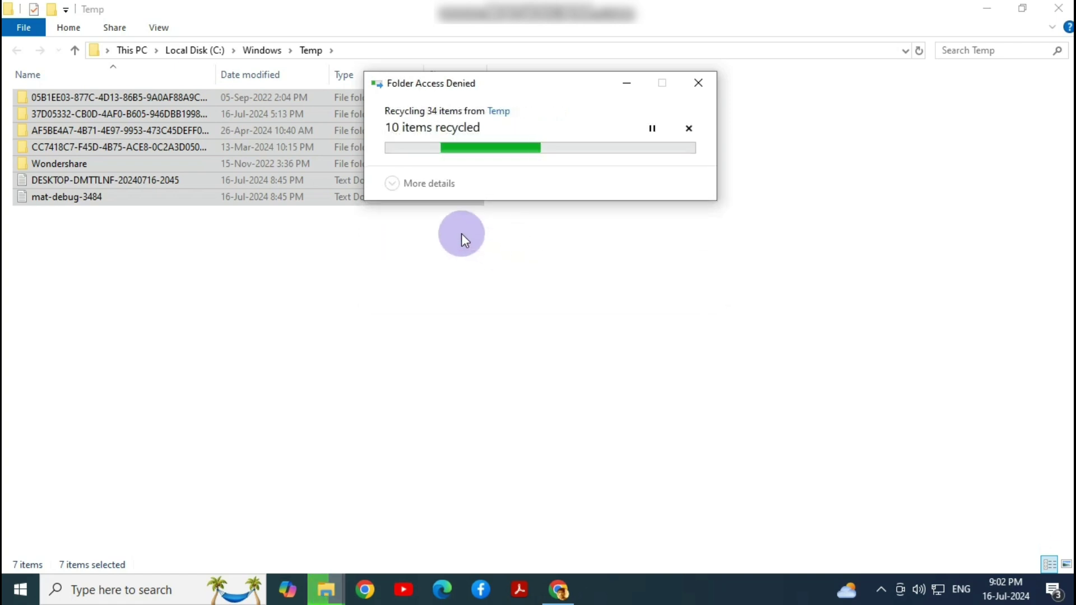
{"action": "left_click", "coordinate": [389, 218]}
{"action": "left_click", "coordinate": [488, 244]}
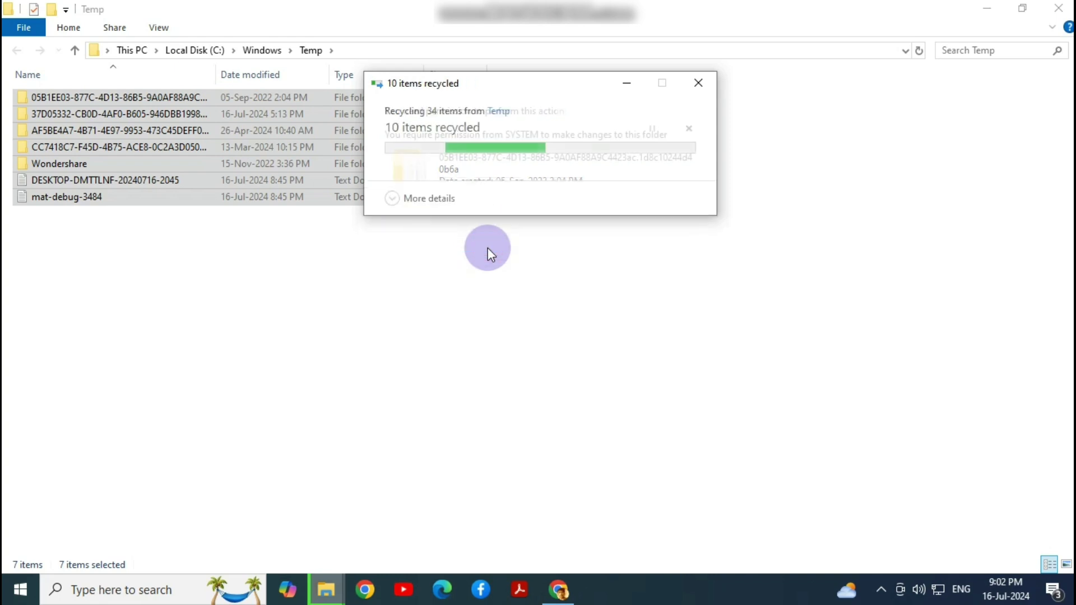
- Skip the protected items for all current items, and close the Windows Temp folder window
{"action": "left_click", "coordinate": [389, 218]}
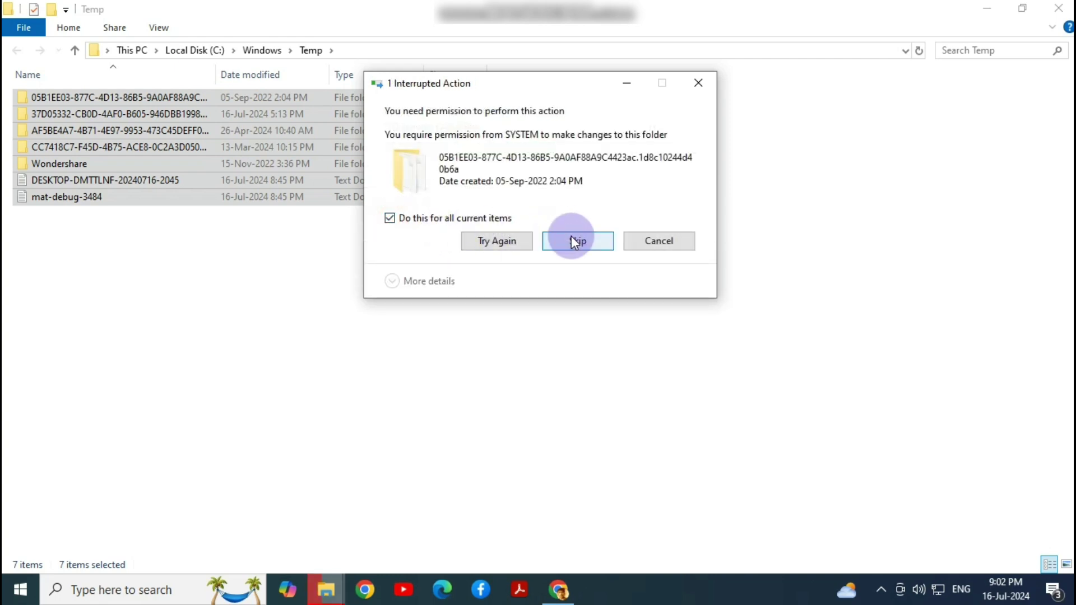
{"action": "left_click", "coordinate": [576, 241]}
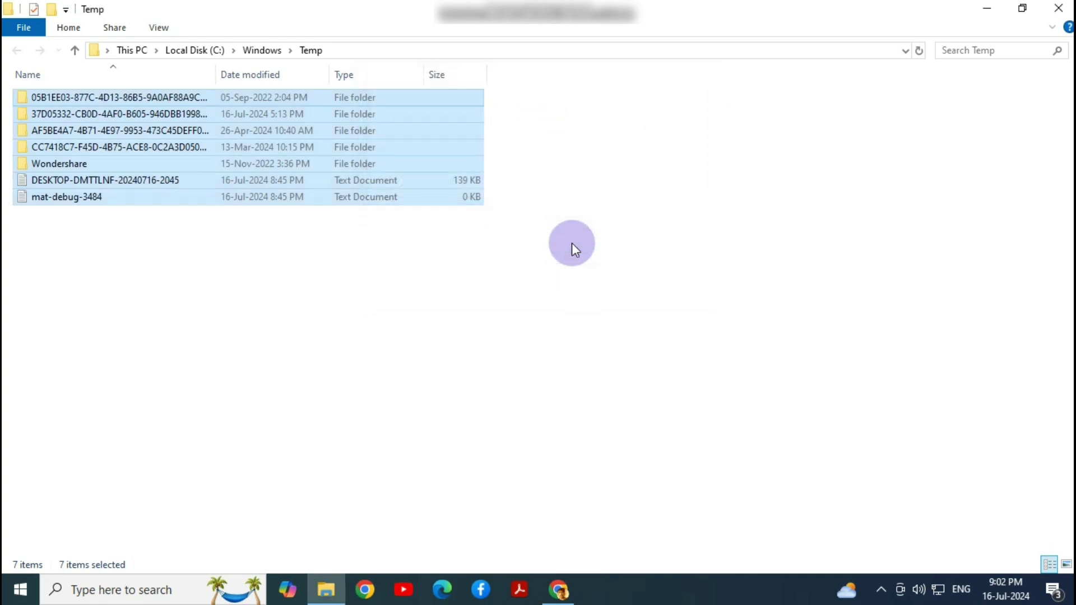
{"action": "left_click", "coordinate": [1059, 9]}
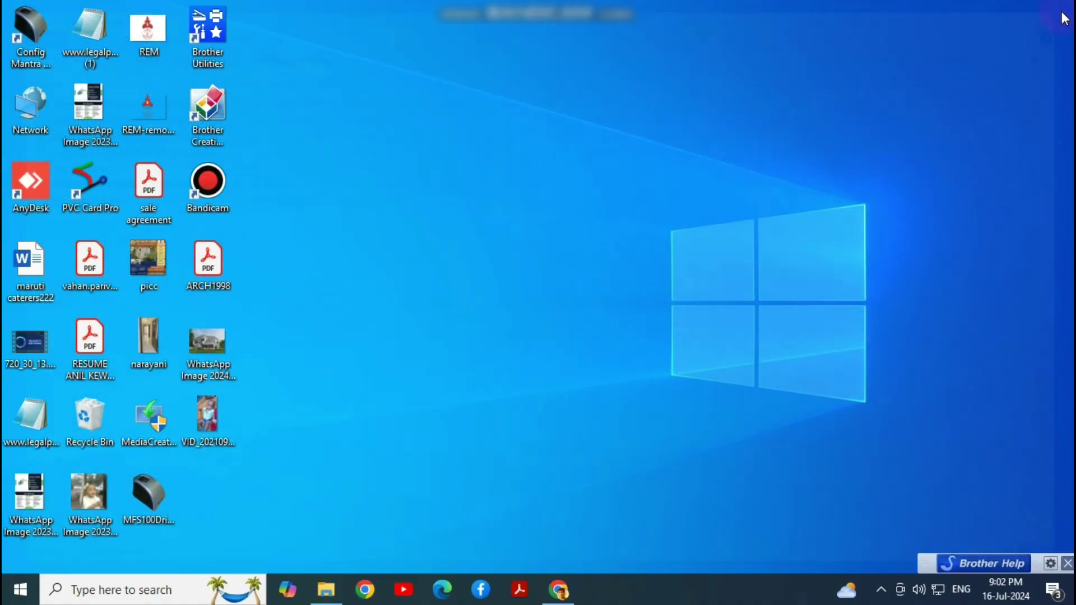
- Find and open Run, use it to open the Prefetch folder with prefetch, and grant permanent access to it
{"action": "left_click", "coordinate": [110, 591]}
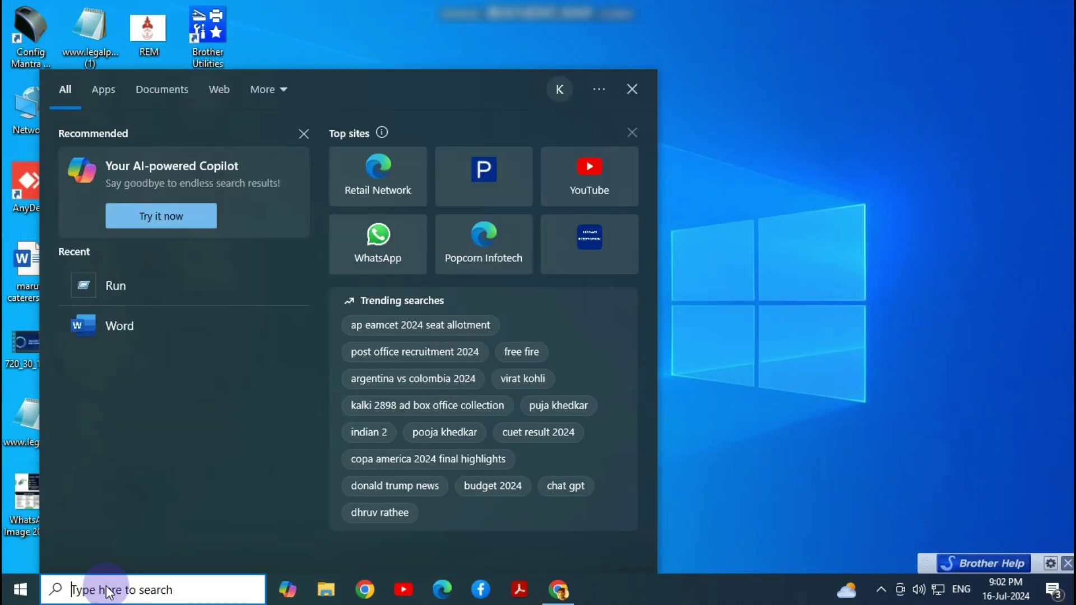
{"action": "type", "text": "run"}
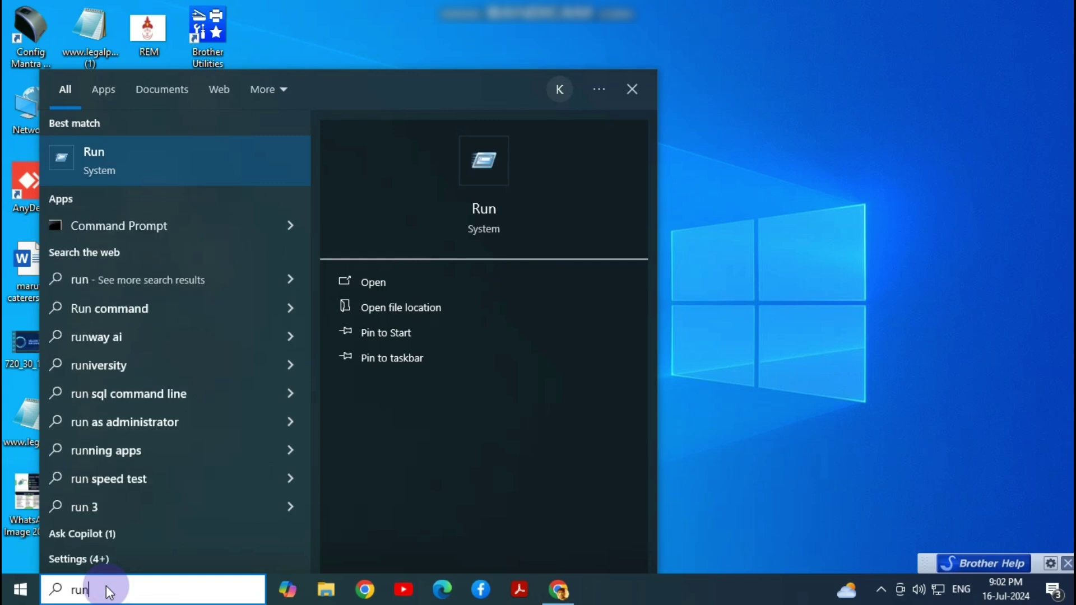
{"action": "key", "text": "Return"}
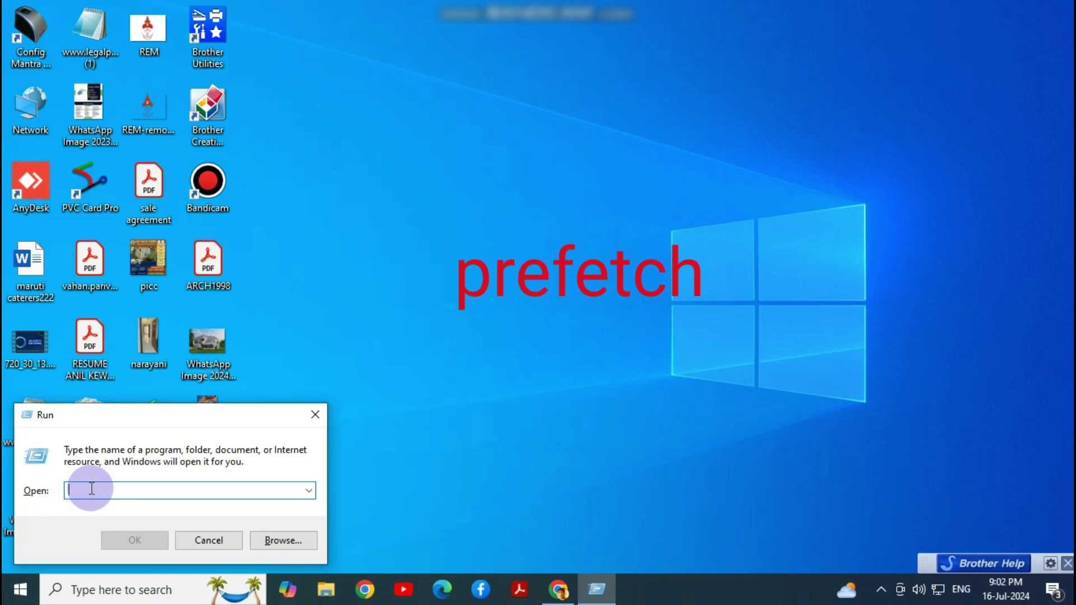
{"action": "type", "text": "pre"}
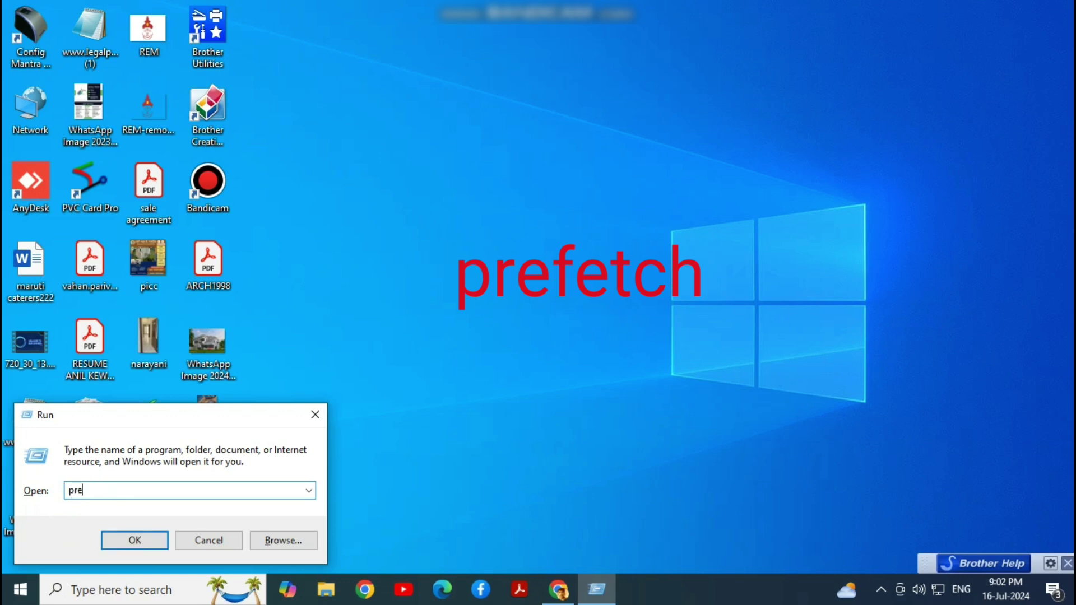
{"action": "type", "text": "fetch"}
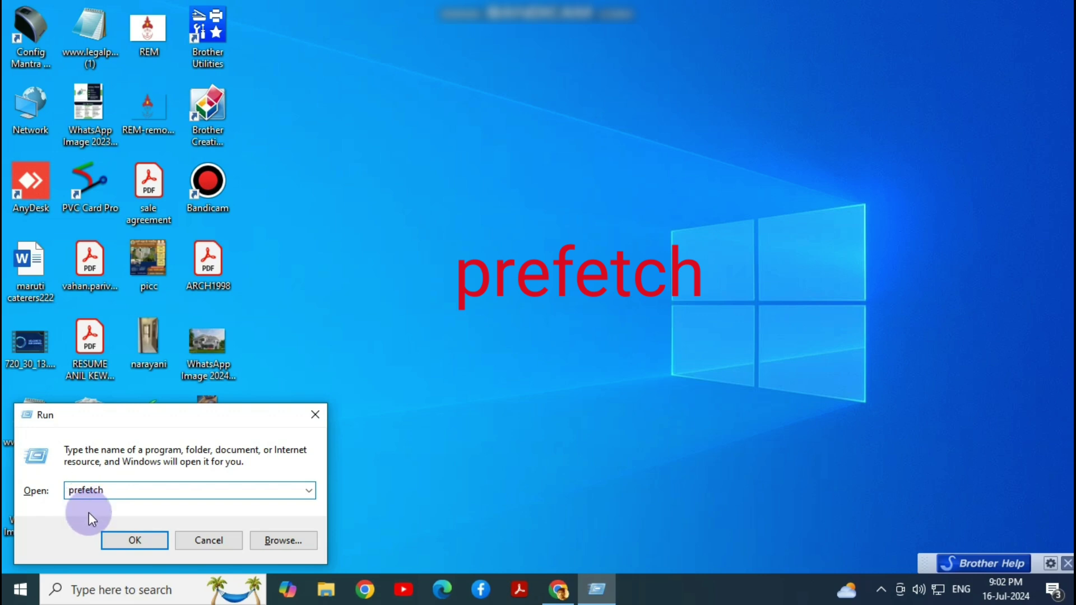
{"action": "left_click", "coordinate": [119, 540]}
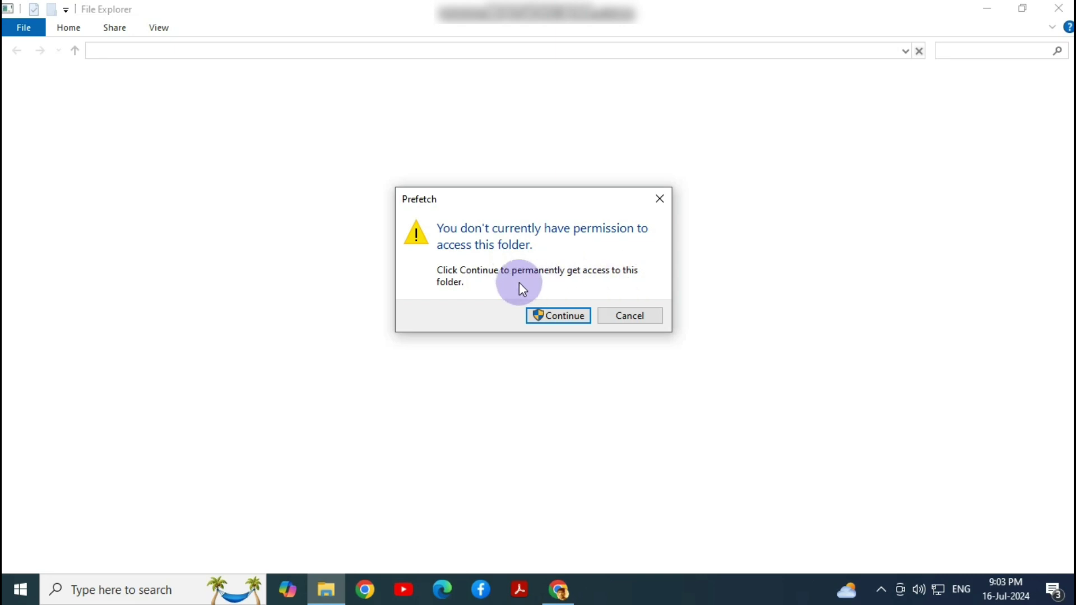
{"action": "left_click", "coordinate": [567, 316]}
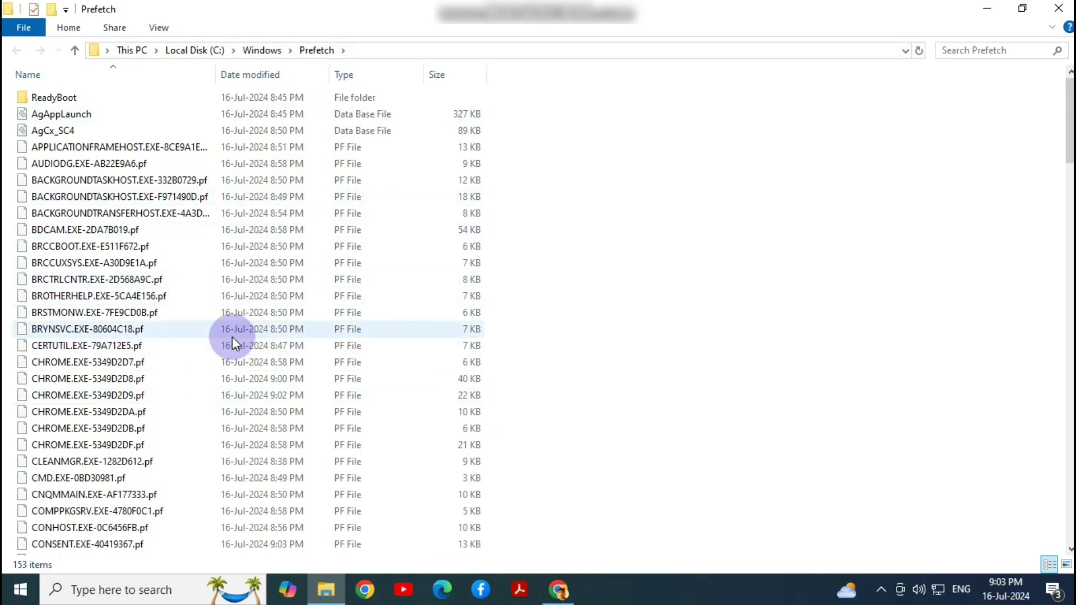
- Delete all files and folders in the Prefetch folder
{"action": "key", "text": "ctrl+a"}
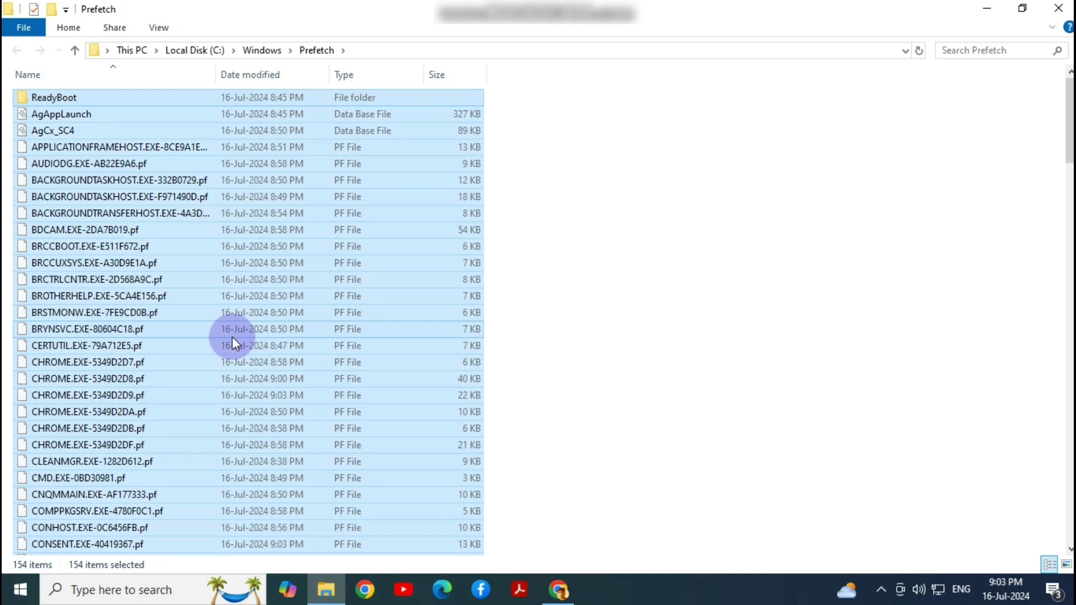
{"action": "right_click", "coordinate": [232, 337]}
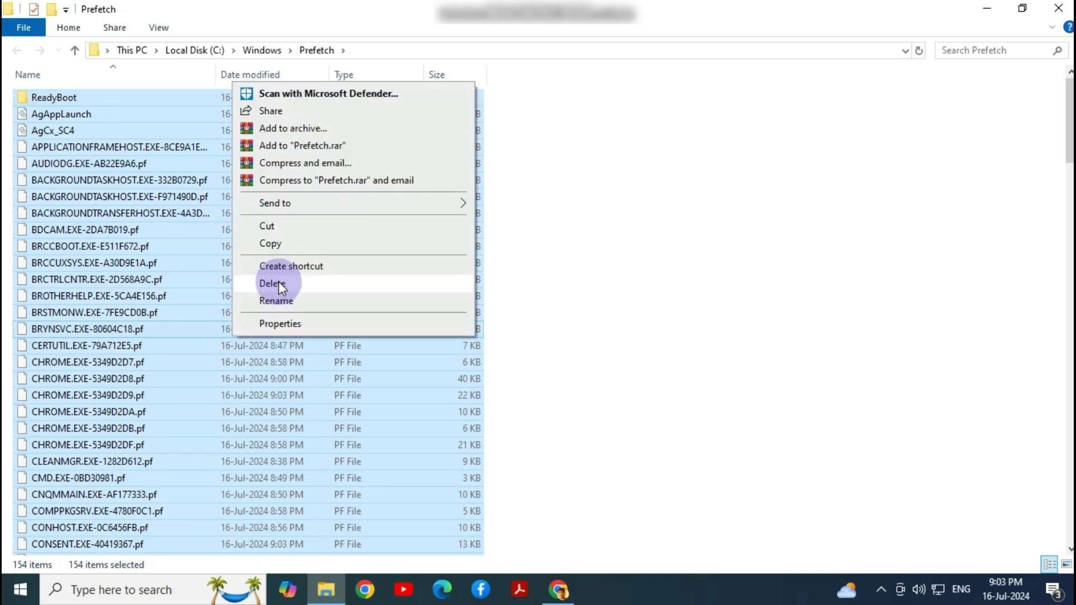
{"action": "left_click", "coordinate": [279, 283]}
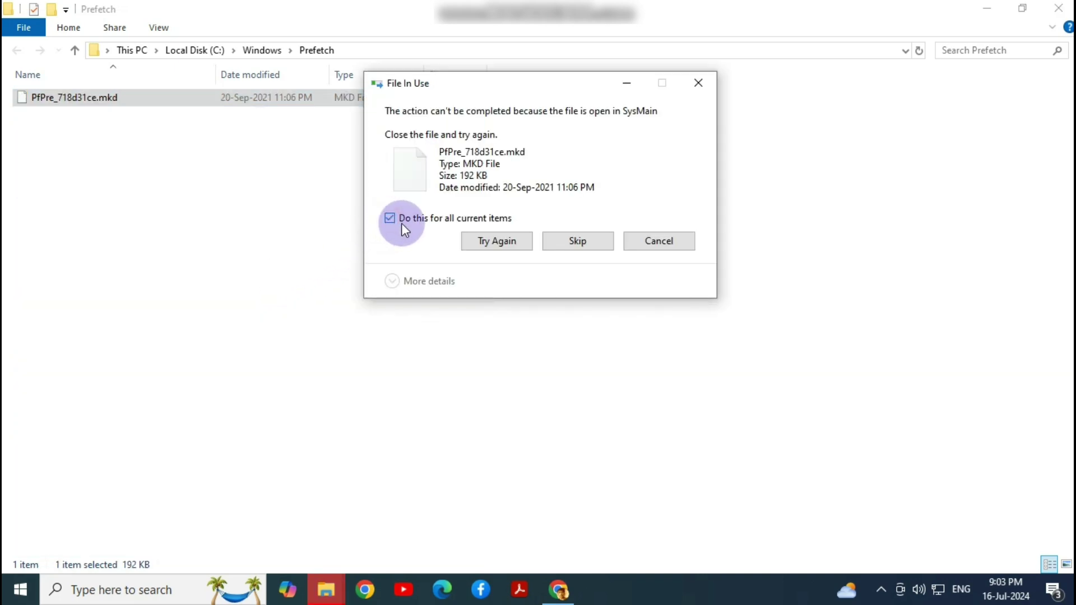
- Try again to delete the in-use PfPre_718d31ce.mkd file, applying the choice to all current items
{"action": "left_click", "coordinate": [472, 242]}
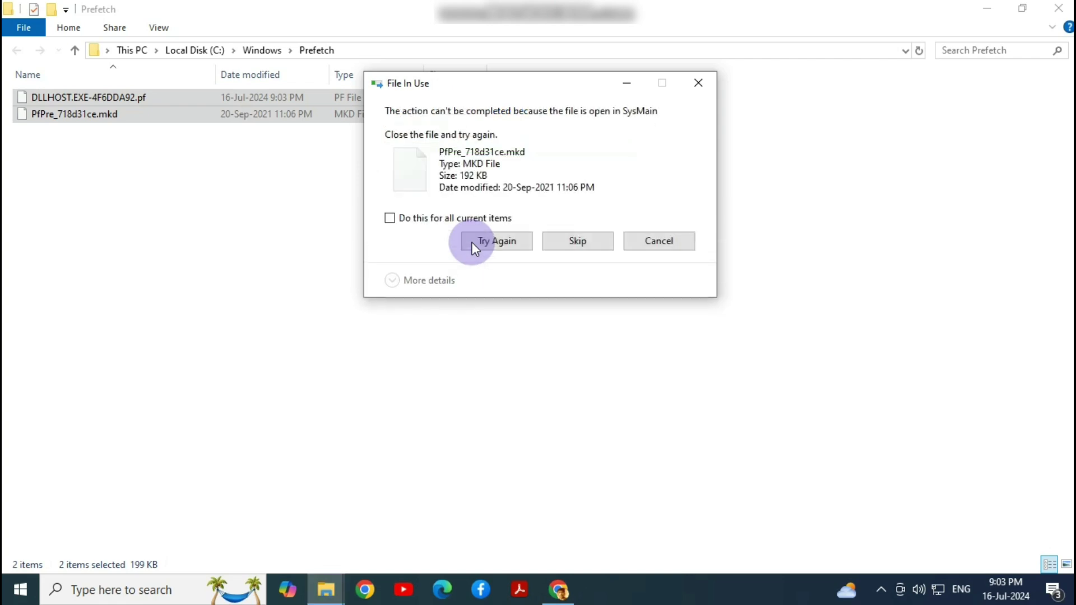
{"action": "left_click", "coordinate": [390, 218]}
{"action": "left_click", "coordinate": [495, 241]}
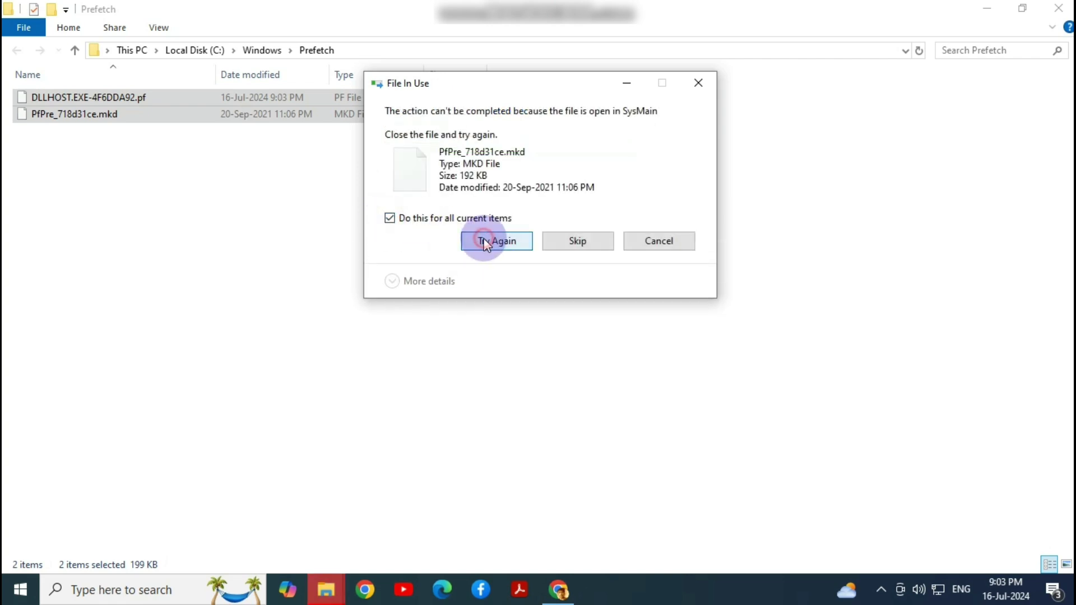
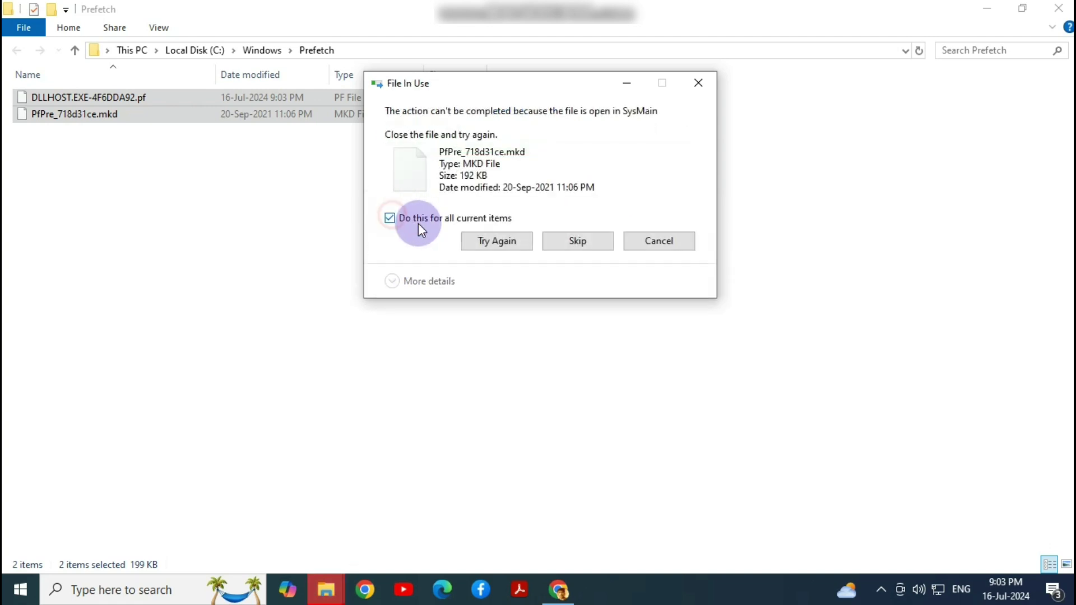
- Skip the in-use Prefetch file for all current items, and close the Prefetch folder window
{"action": "left_click", "coordinate": [589, 241]}
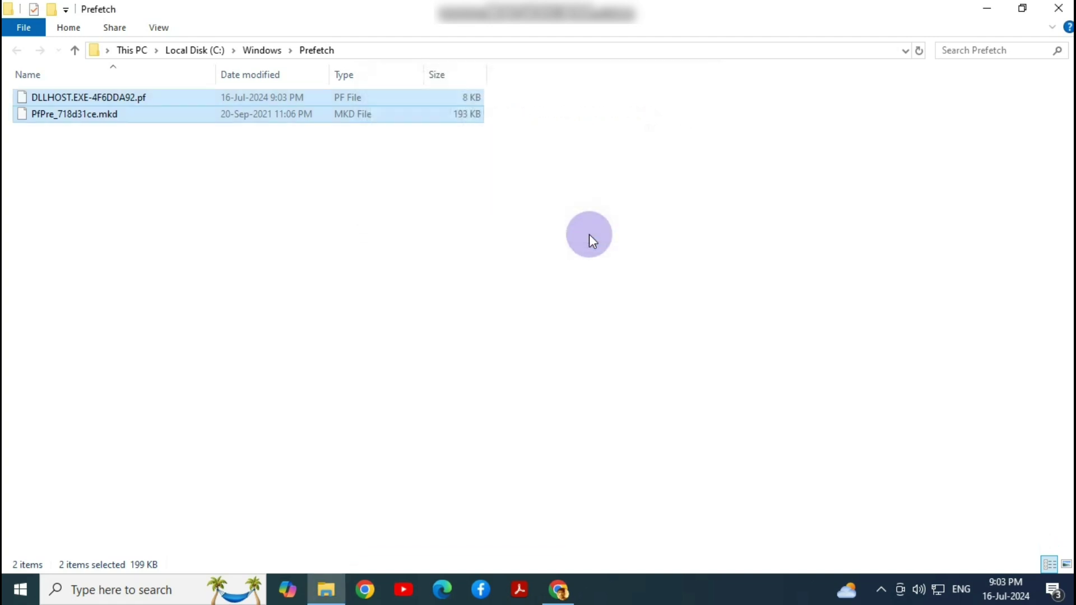
{"action": "left_click", "coordinate": [1059, 8]}
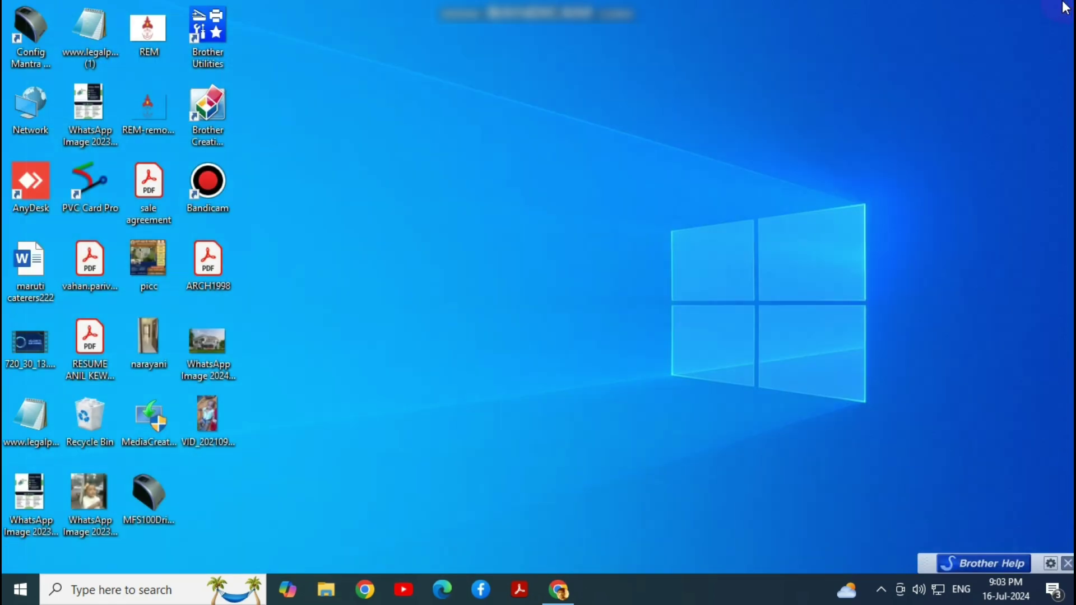
- Find and open Run again, and use it to start Disk Cleanup with cleanmgr
{"action": "left_click", "coordinate": [73, 590]}
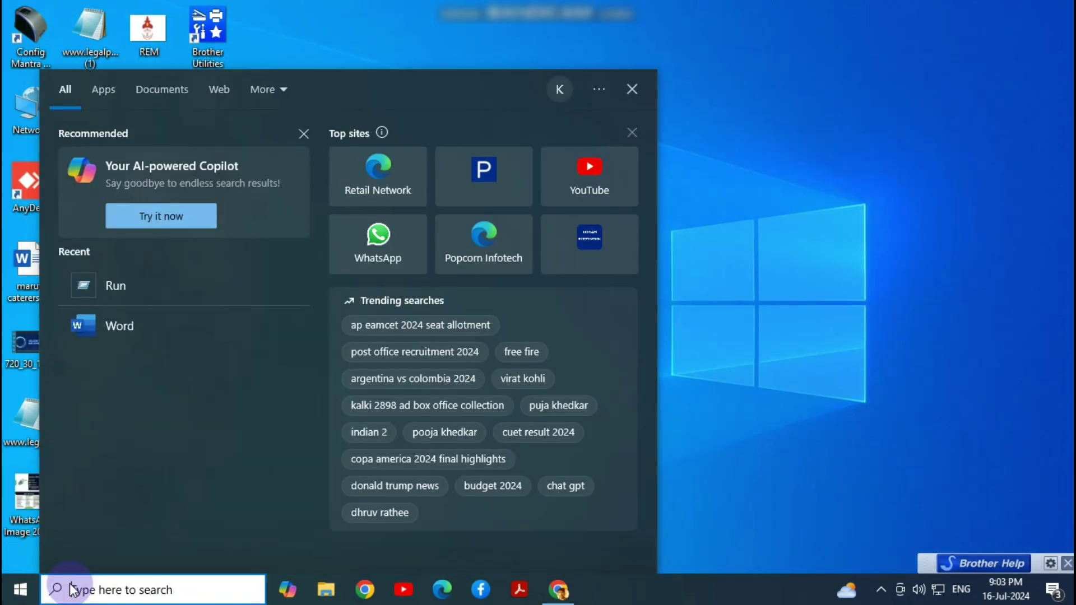
{"action": "type", "text": "run"}
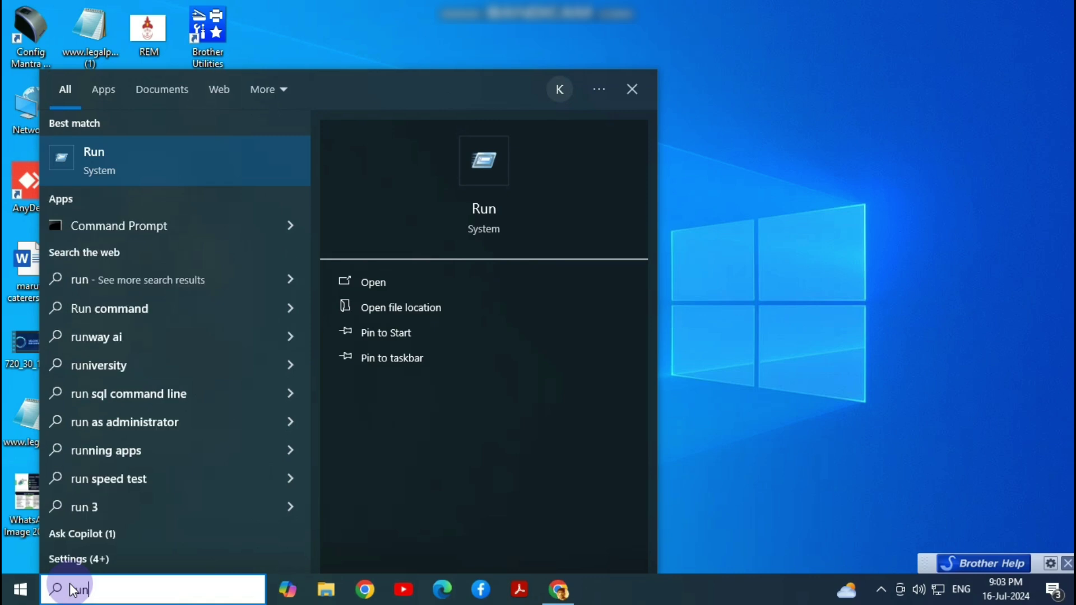
{"action": "key", "text": "Return"}
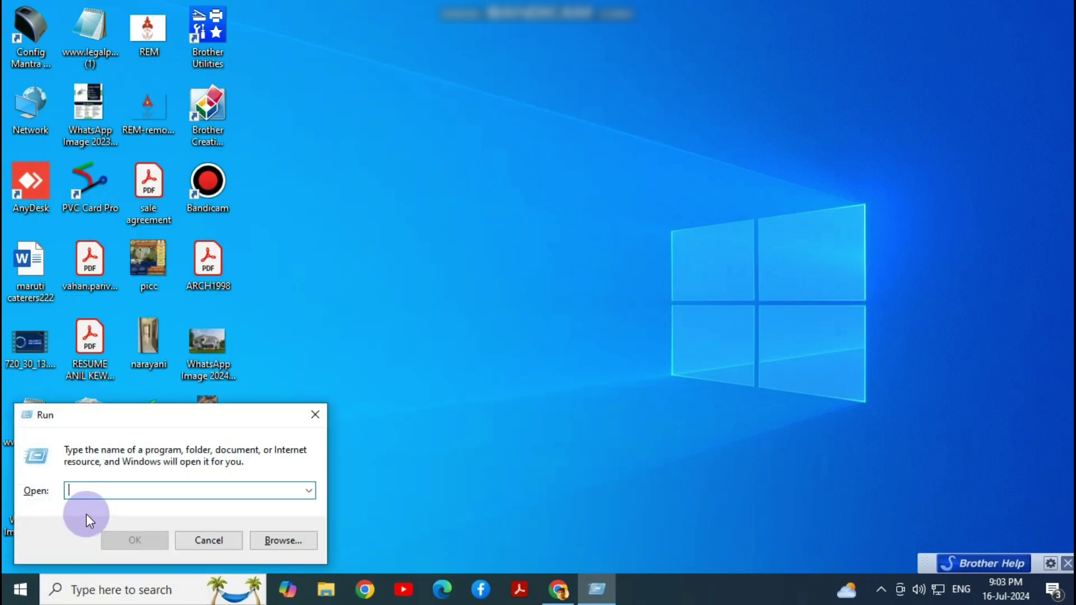
{"action": "type", "text": "c"}
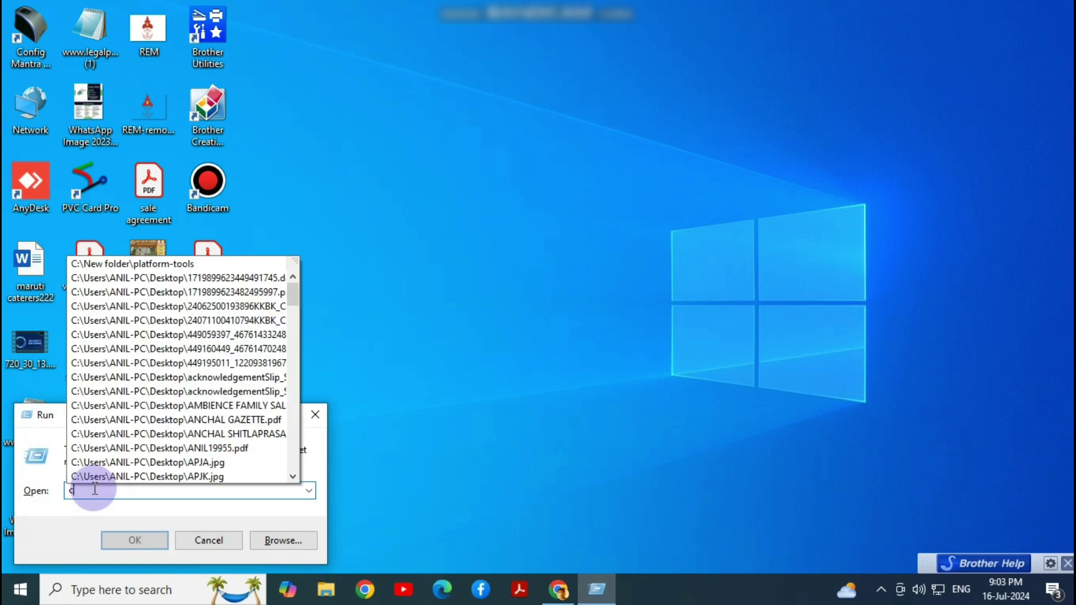
{"action": "type", "text": "leanm"}
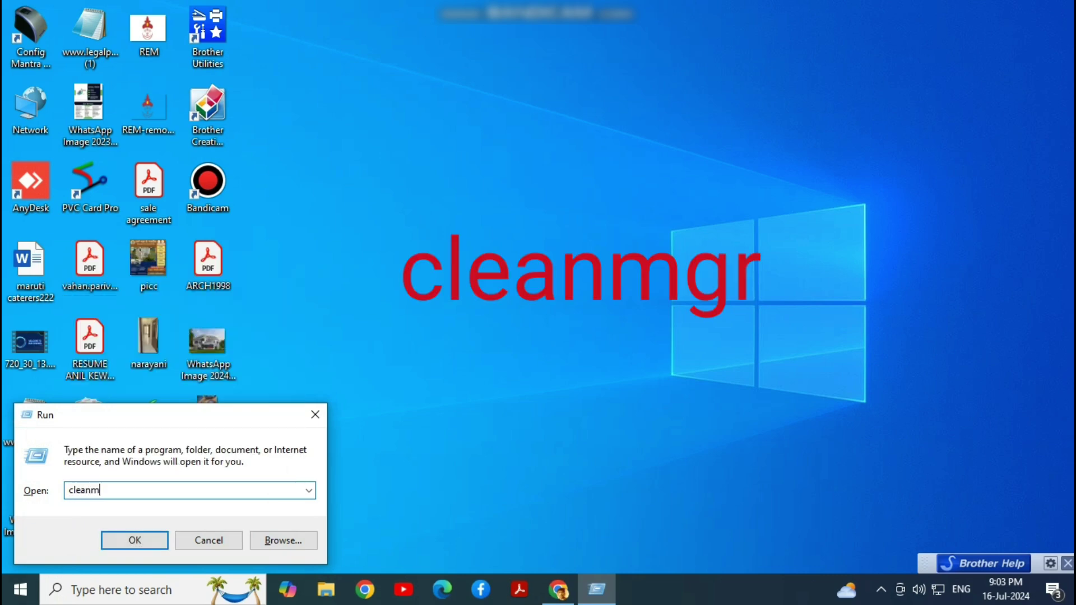
{"action": "type", "text": "gr"}
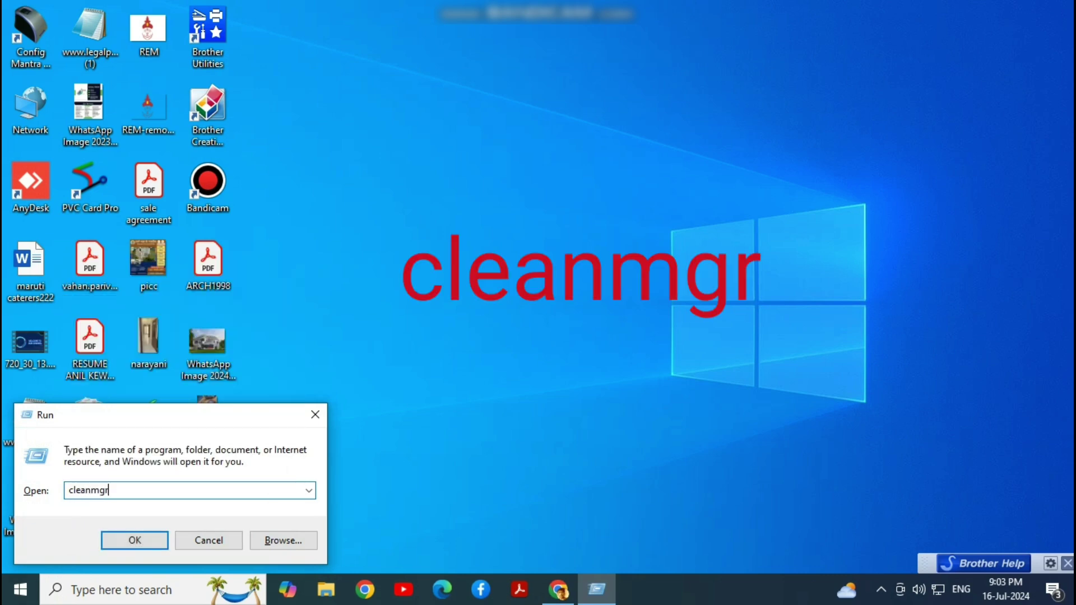
{"action": "left_click", "coordinate": [126, 542]}
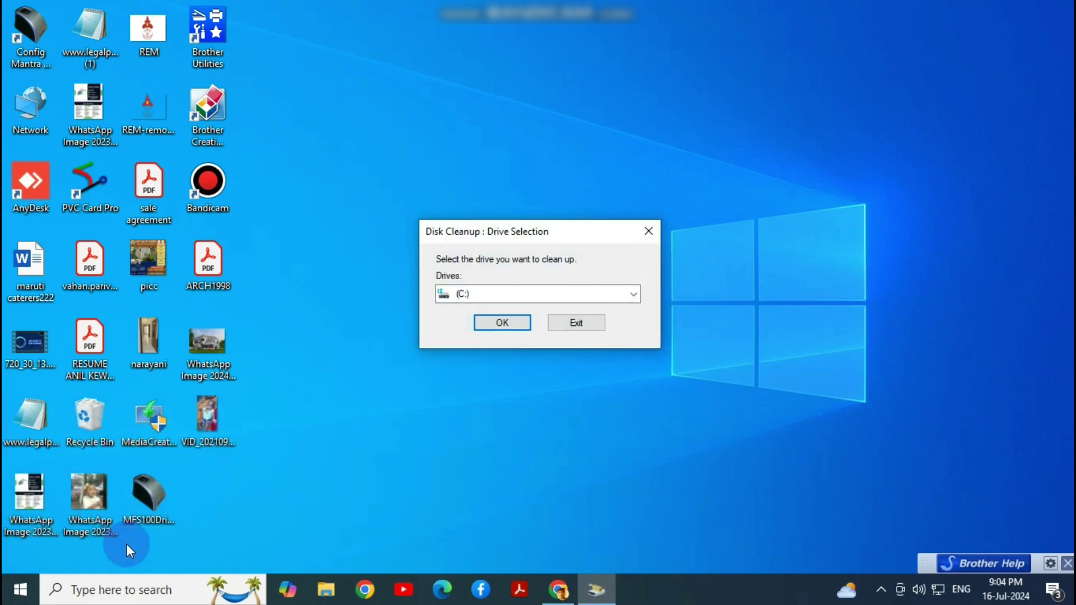
- Switch the Disk Cleanup drive selection to D: and back to C:
{"action": "left_click", "coordinate": [475, 287]}
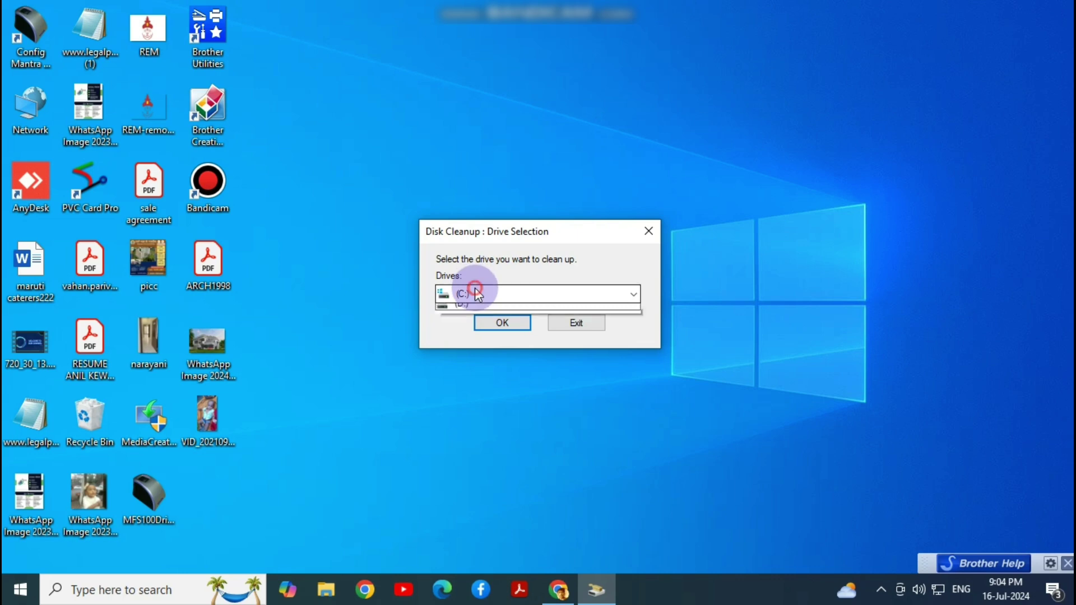
{"action": "left_click", "coordinate": [462, 322]}
{"action": "left_click", "coordinate": [469, 295]}
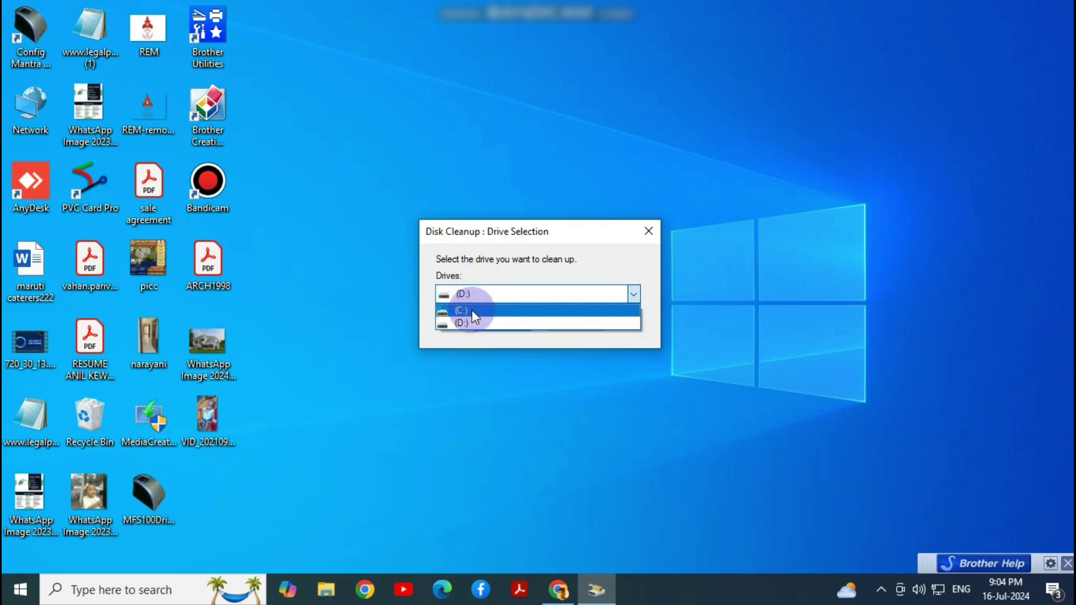
{"action": "left_click", "coordinate": [471, 310]}
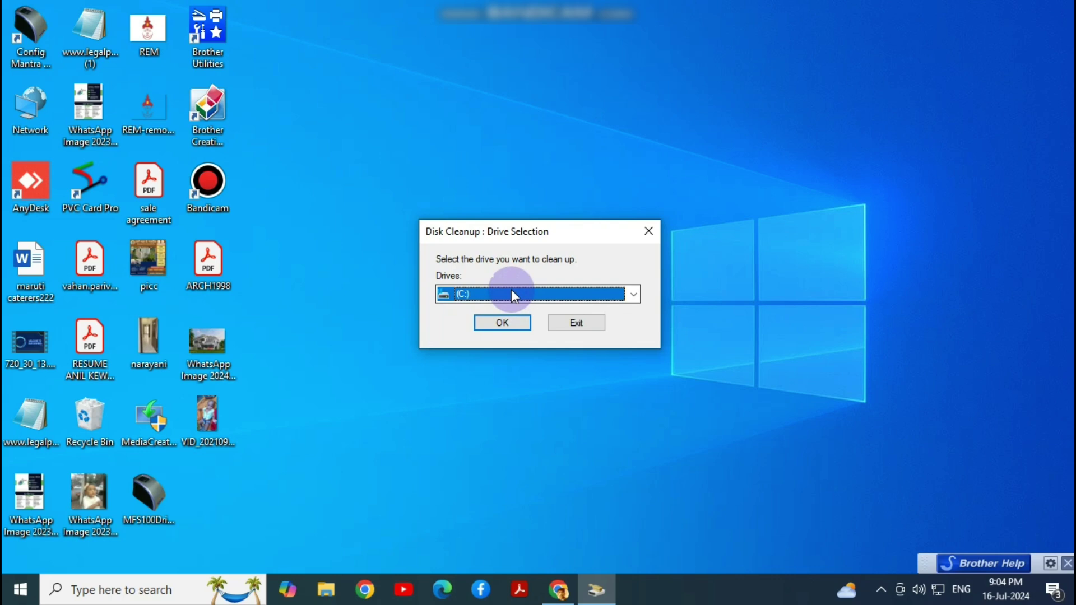
- Scan drive C: and mark DirectX Shader Cache, Delivery Optimization Files, Recycle Bin and Temporary files for deletion as well
{"action": "left_click", "coordinate": [501, 324]}
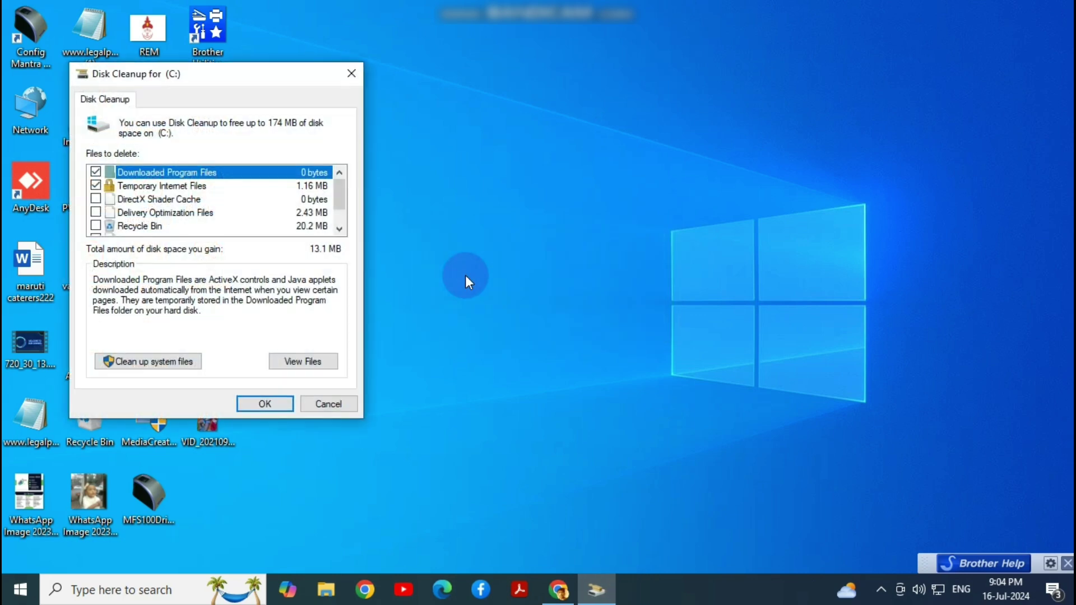
{"action": "scroll", "coordinate": [138, 205], "scroll_direction": "down", "scroll_amount": 1}
{"action": "scroll", "coordinate": [137, 204], "scroll_direction": "up", "scroll_amount": 1}
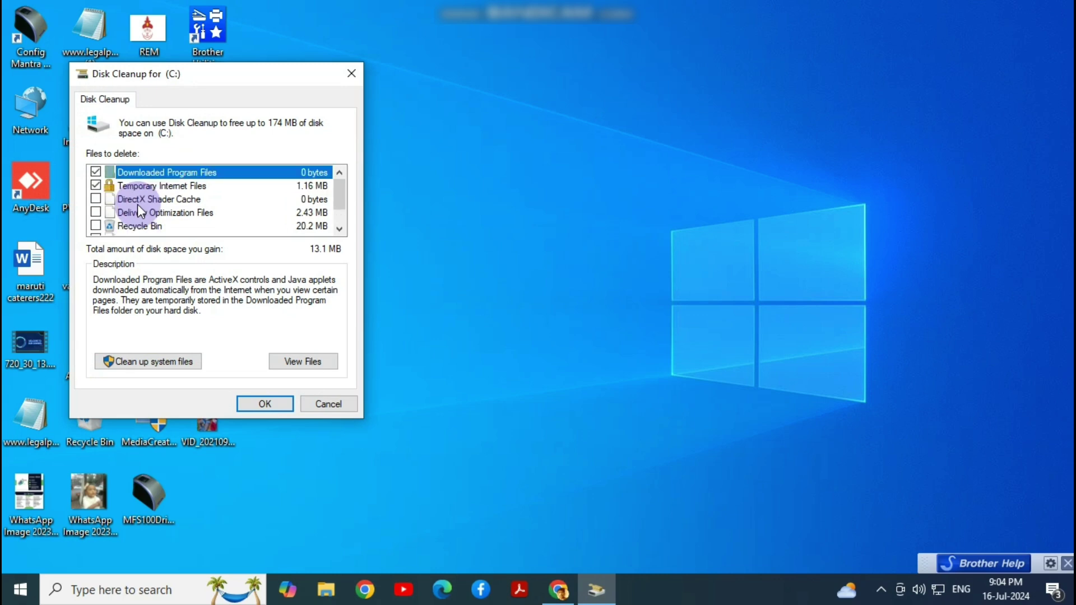
{"action": "left_click", "coordinate": [95, 199]}
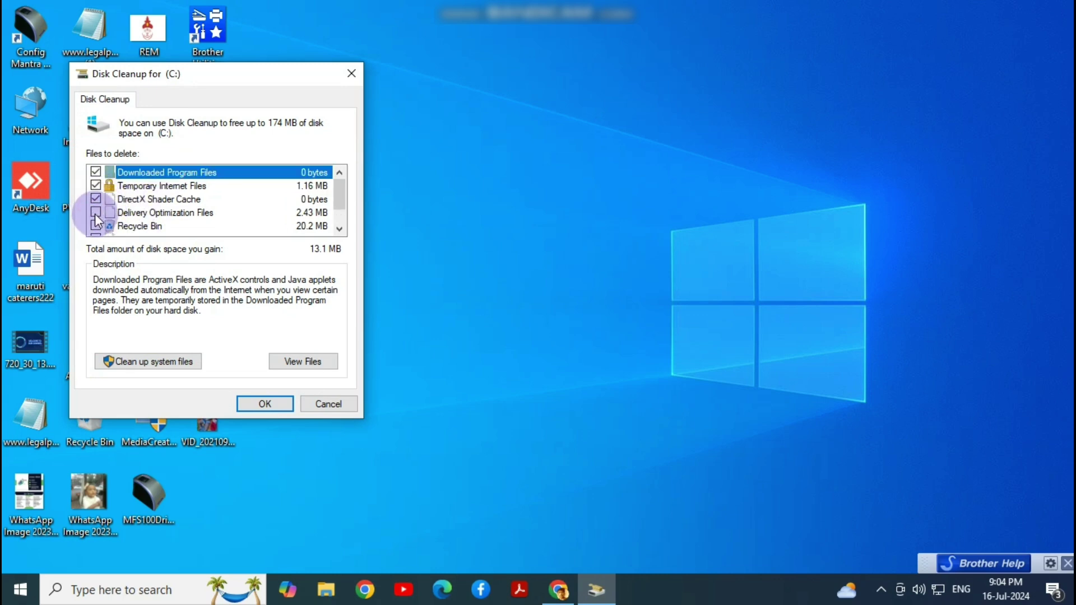
{"action": "left_click", "coordinate": [96, 213]}
{"action": "left_click", "coordinate": [96, 223]}
{"action": "scroll", "coordinate": [134, 210], "scroll_direction": "down", "scroll_amount": 1}
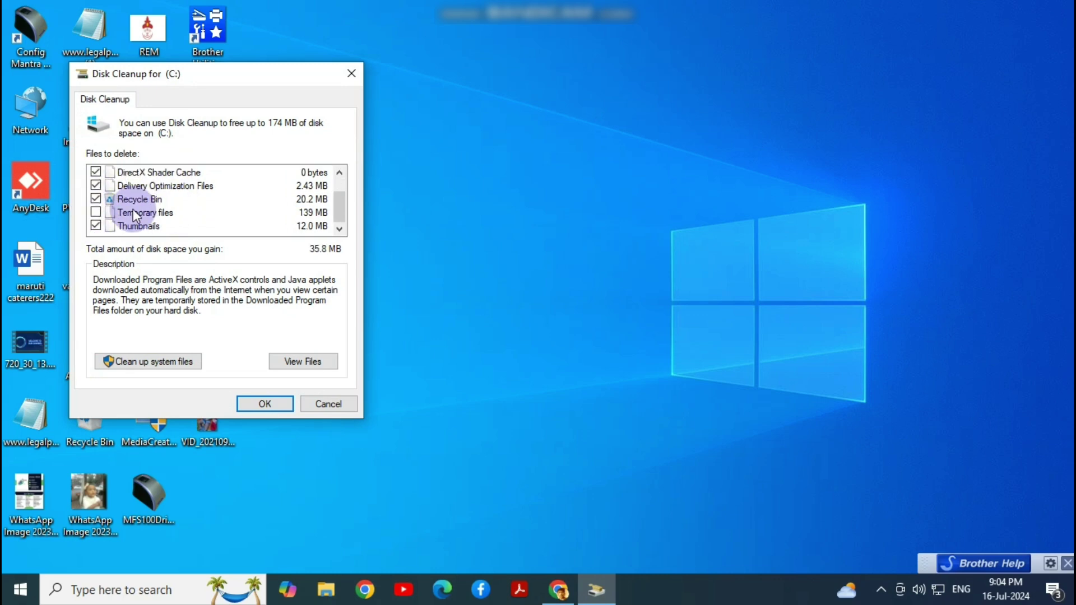
{"action": "left_click", "coordinate": [95, 212]}
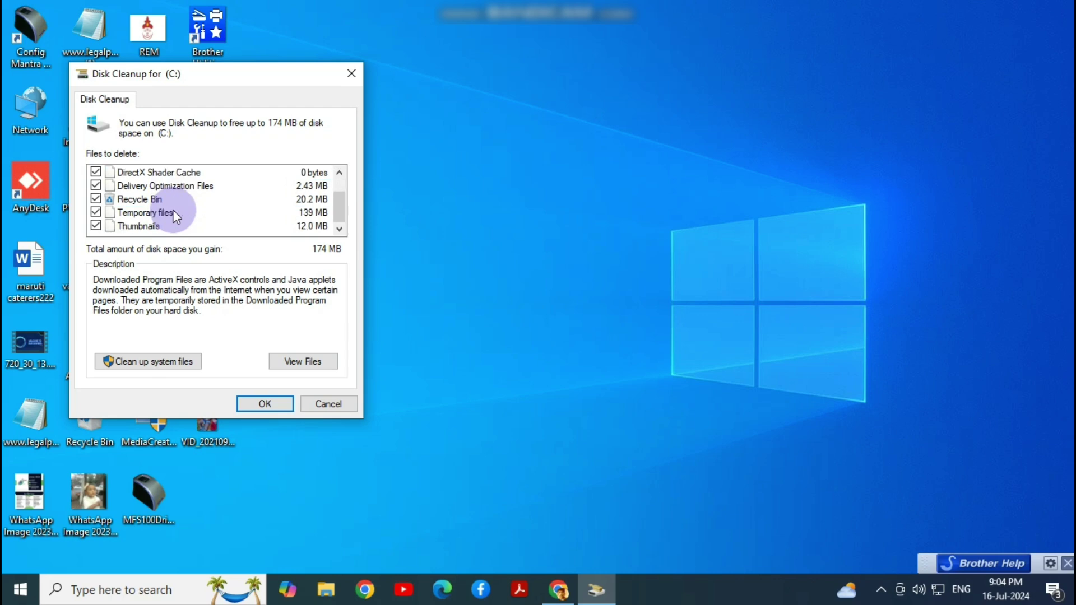
- Review the marked file categories, run the cleanup of drive C:, and agree to permanently delete the files
{"action": "scroll", "coordinate": [173, 188], "scroll_direction": "up", "scroll_amount": 1}
{"action": "scroll", "coordinate": [173, 194], "scroll_direction": "down", "scroll_amount": 1}
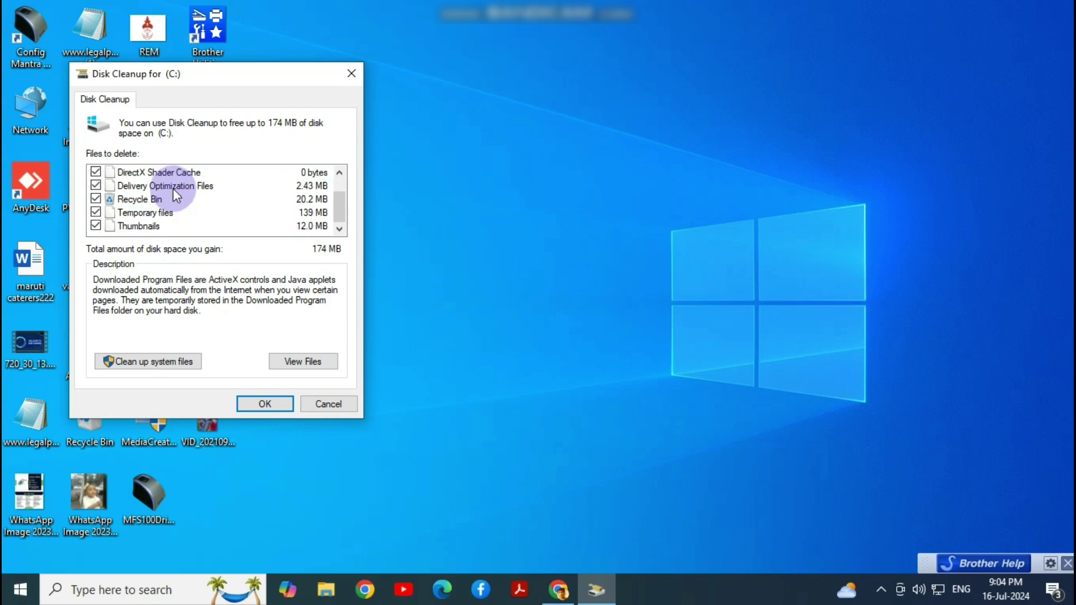
{"action": "scroll", "coordinate": [175, 194], "scroll_direction": "up", "scroll_amount": 1}
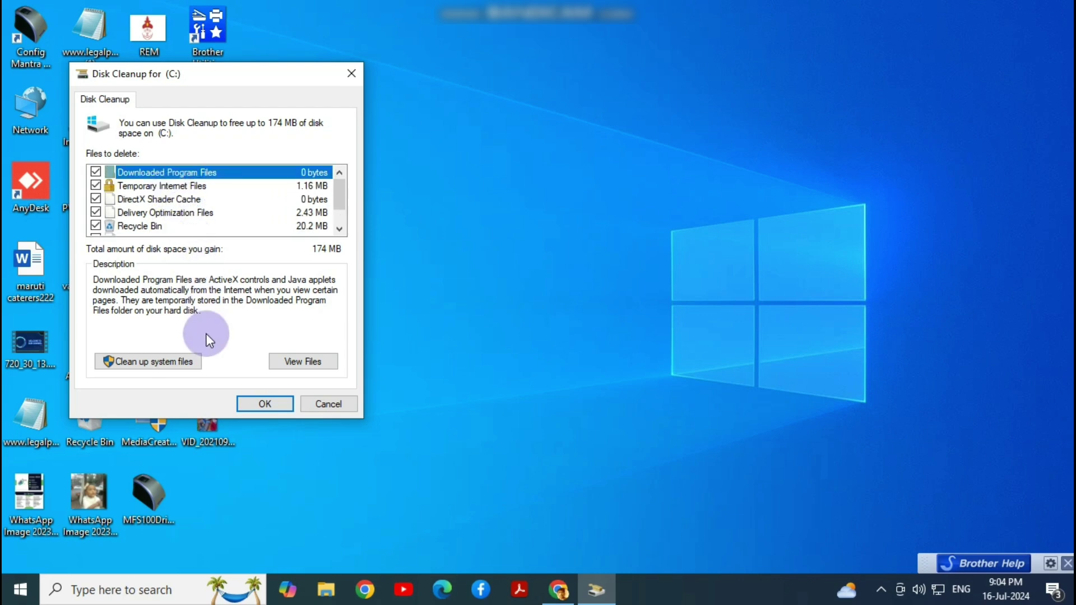
{"action": "left_click", "coordinate": [255, 405]}
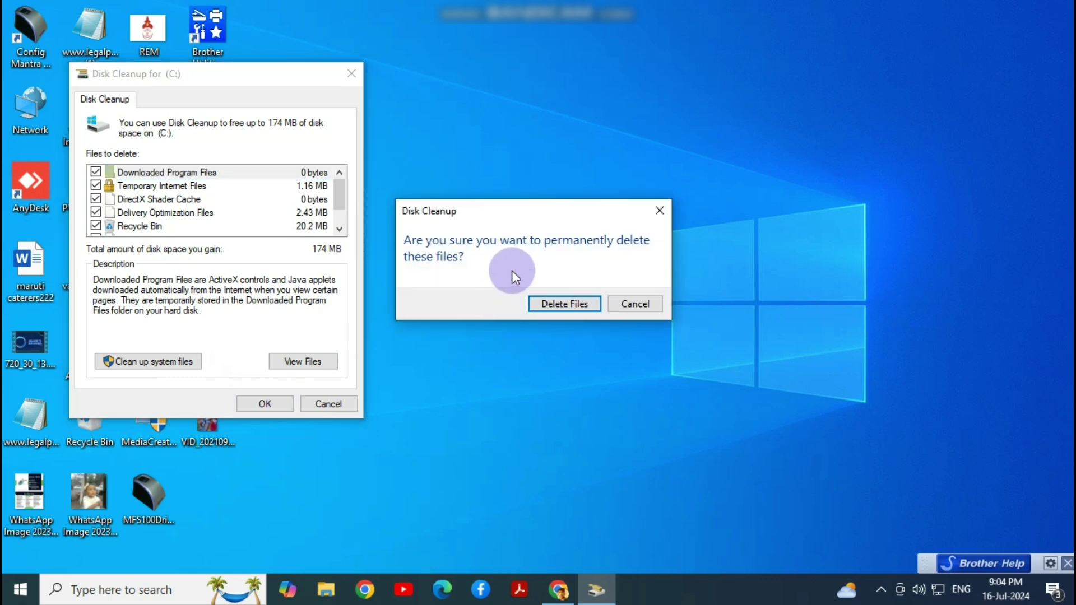
{"action": "left_click", "coordinate": [551, 307]}
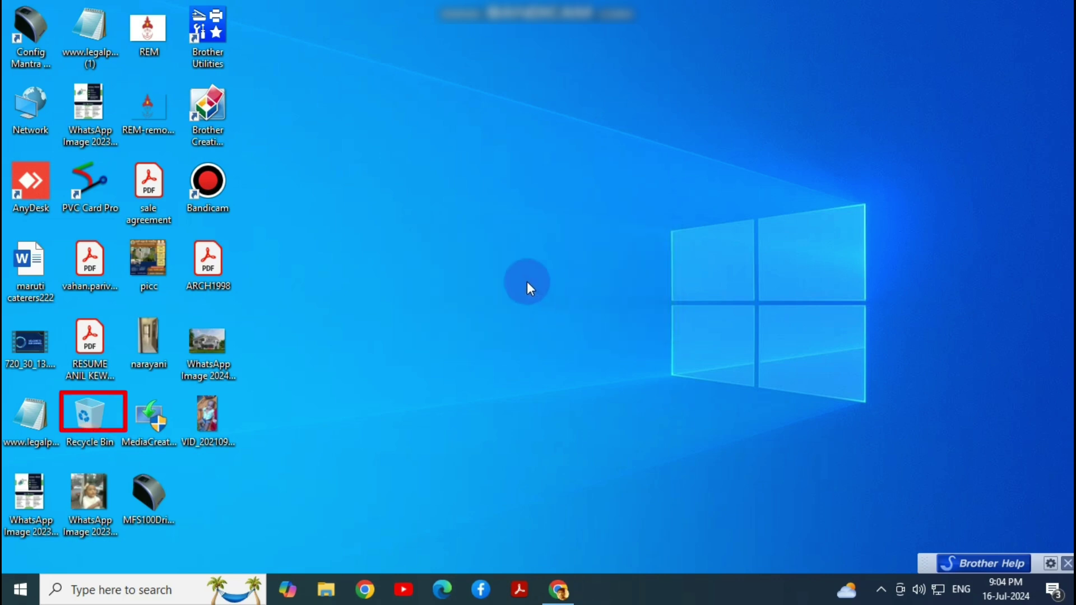
- Refresh the Windows desktop several times in a row
{"action": "right_click", "coordinate": [505, 113]}
{"action": "left_click", "coordinate": [546, 159]}
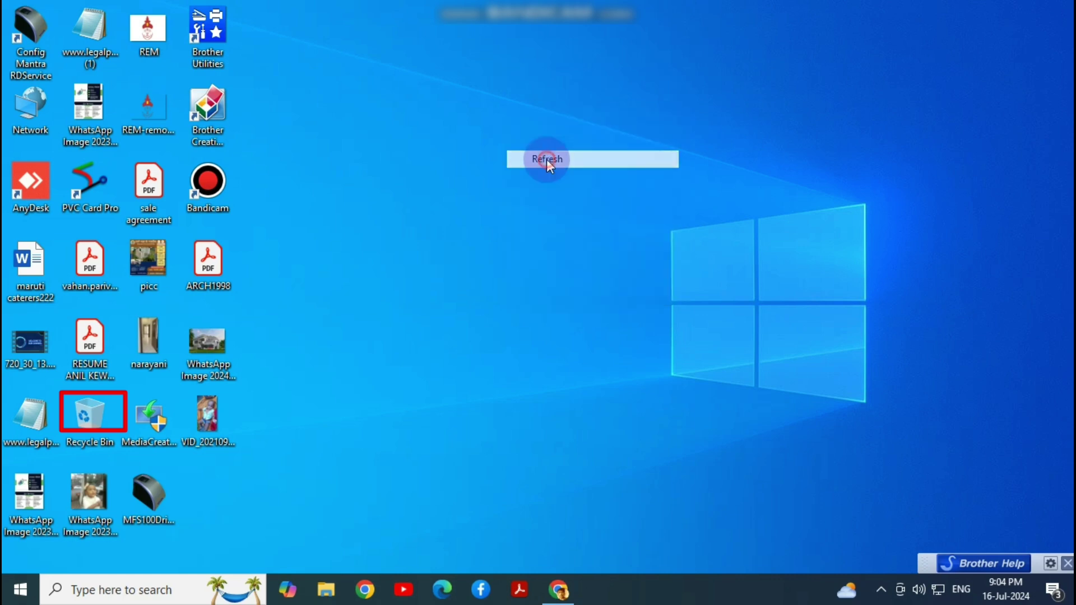
{"action": "right_click", "coordinate": [531, 135]}
{"action": "left_click", "coordinate": [559, 184]}
{"action": "right_click", "coordinate": [555, 164]}
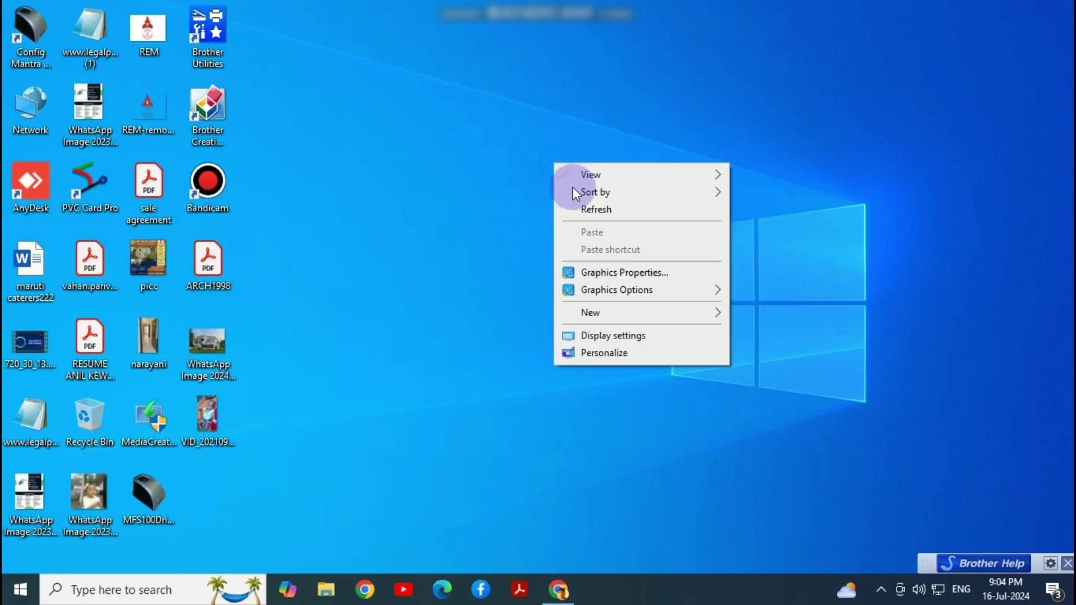
{"action": "left_click", "coordinate": [579, 209]}
{"action": "right_click", "coordinate": [556, 164]}
{"action": "left_click", "coordinate": [587, 217]}
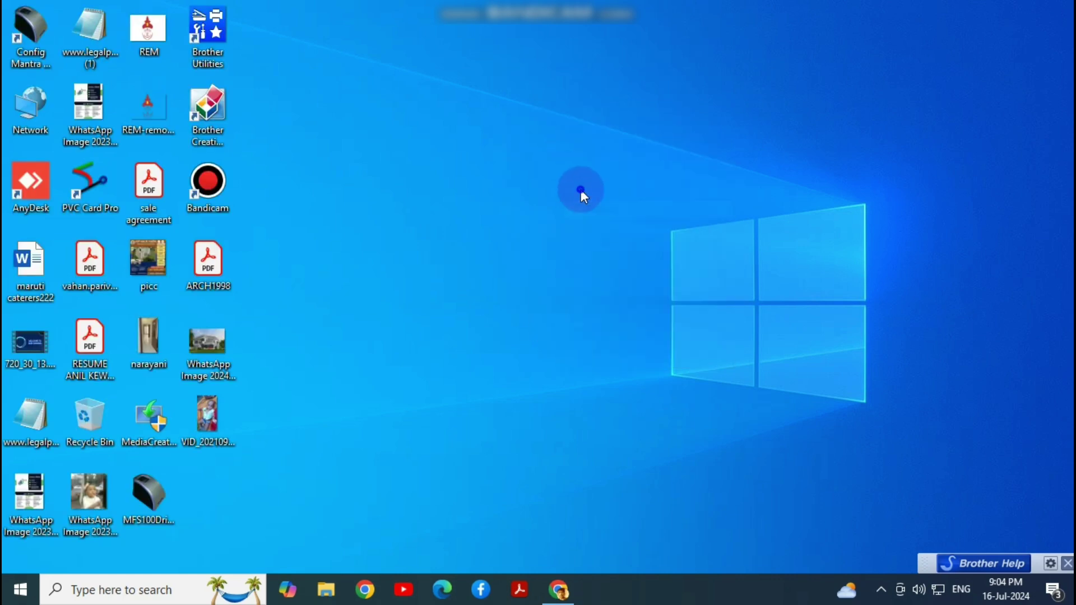
{"action": "right_click", "coordinate": [581, 190]}
{"action": "left_click", "coordinate": [601, 239]}
{"action": "right_click", "coordinate": [565, 195]}
{"action": "left_click", "coordinate": [594, 240]}
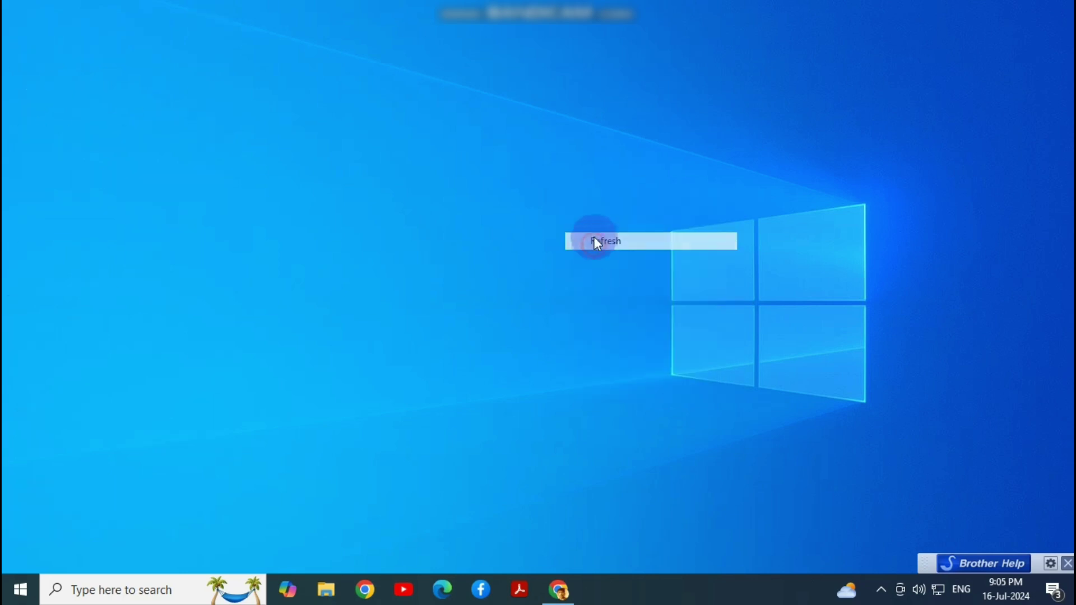
{"action": "right_click", "coordinate": [581, 207]}
{"action": "left_click", "coordinate": [592, 246]}
{"action": "right_click", "coordinate": [581, 202]}
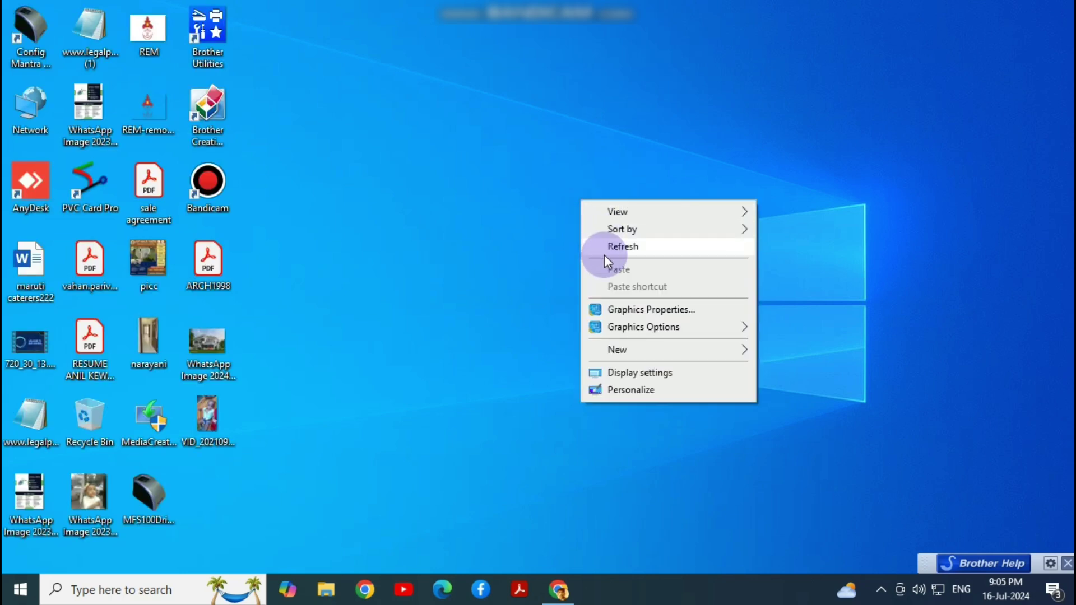
{"action": "left_click", "coordinate": [604, 253]}
{"action": "right_click", "coordinate": [597, 216]}
{"action": "left_click", "coordinate": [608, 262]}
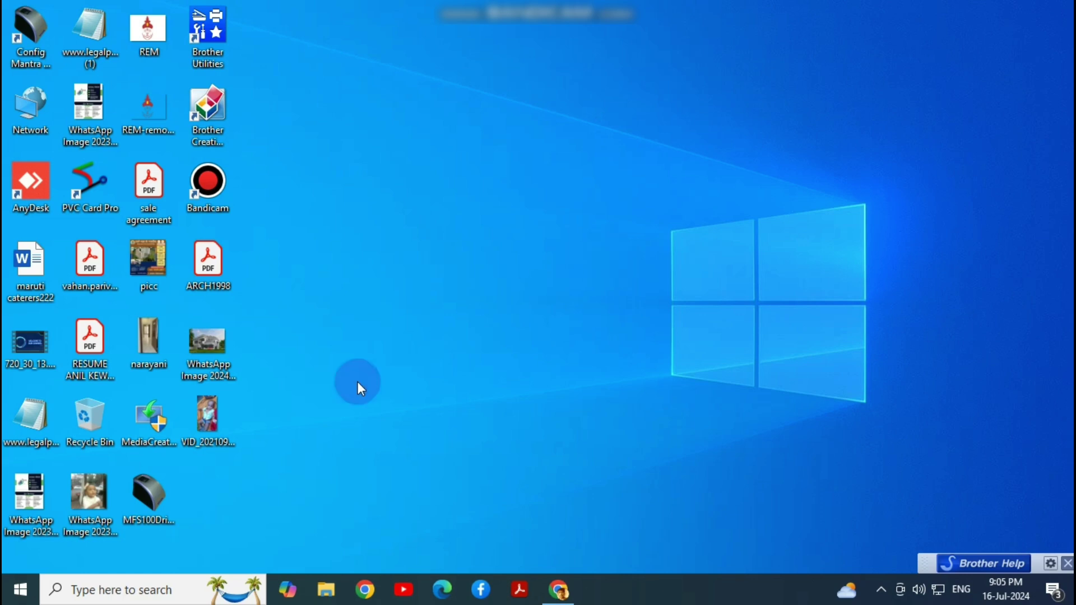
- Open Update & Security in Windows Settings and check for Windows updates
{"action": "left_click", "coordinate": [21, 590]}
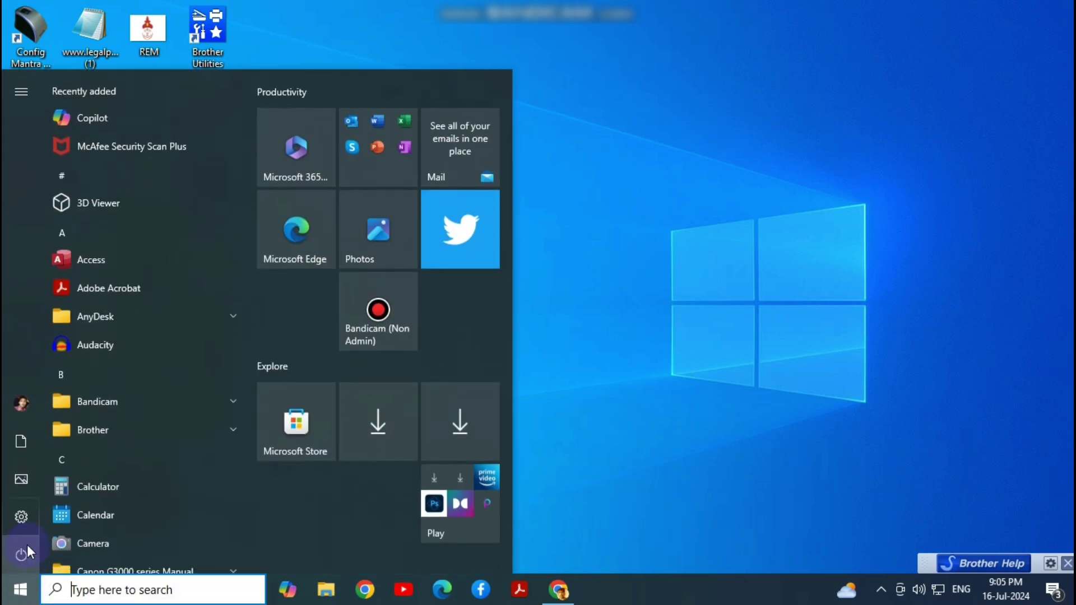
{"action": "mouse_move", "coordinate": [27, 544]}
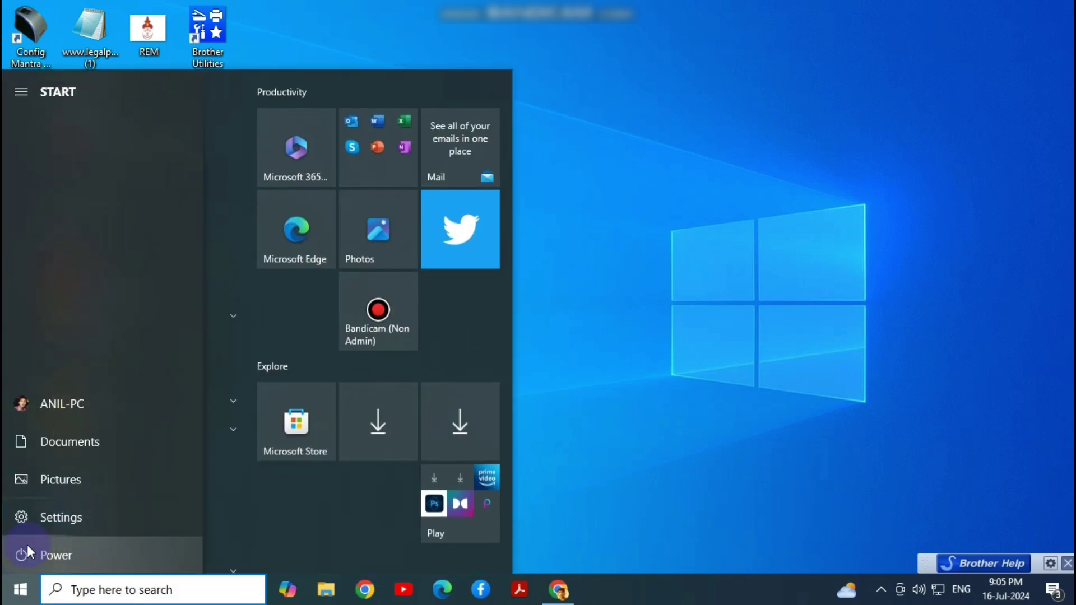
{"action": "left_click", "coordinate": [61, 519]}
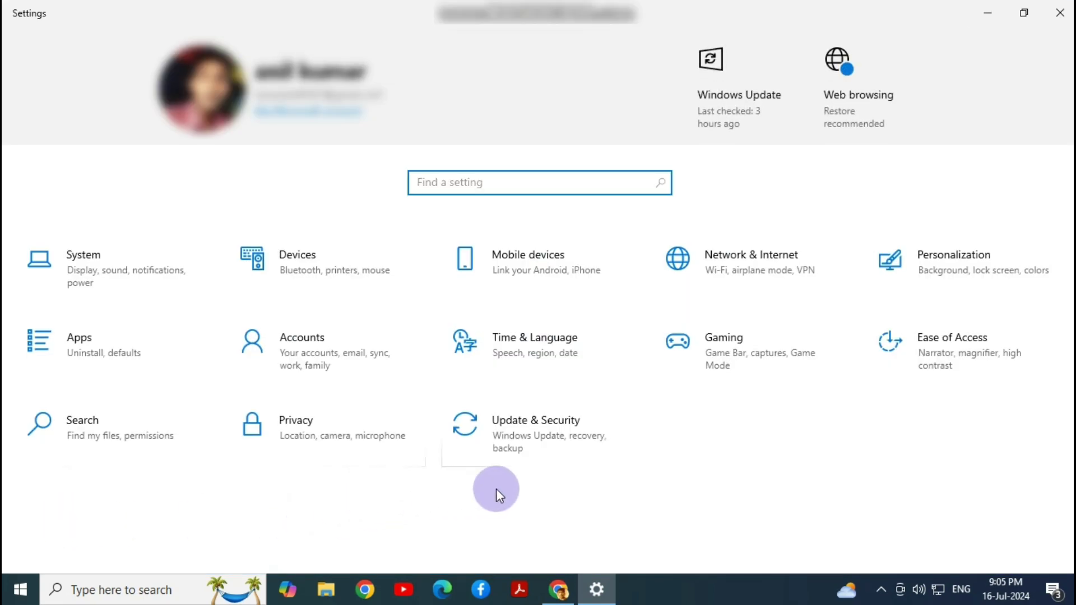
{"action": "left_click", "coordinate": [548, 455]}
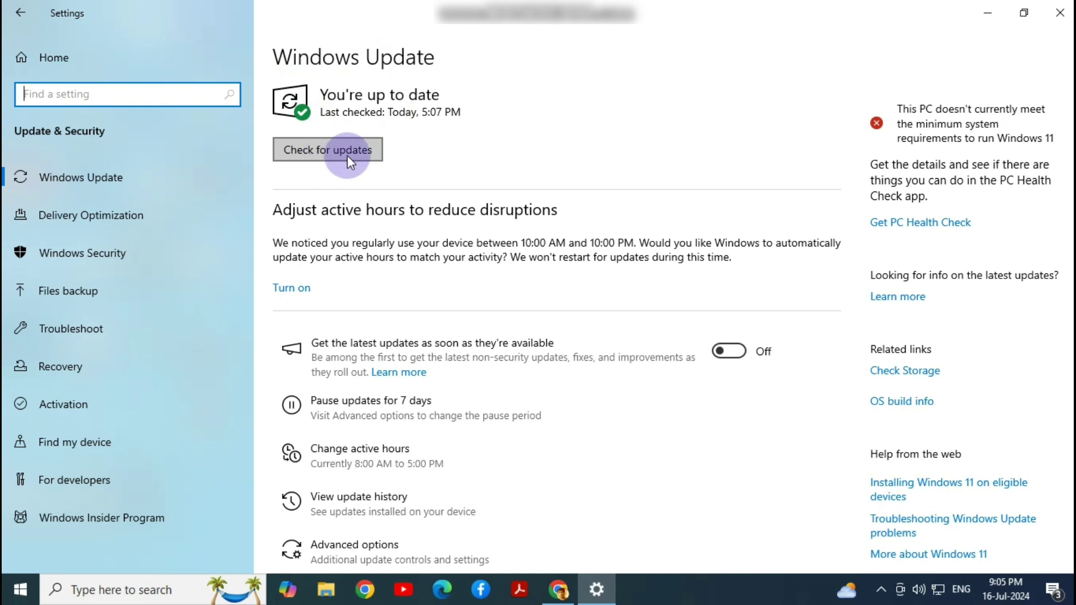
{"action": "left_click", "coordinate": [320, 157]}
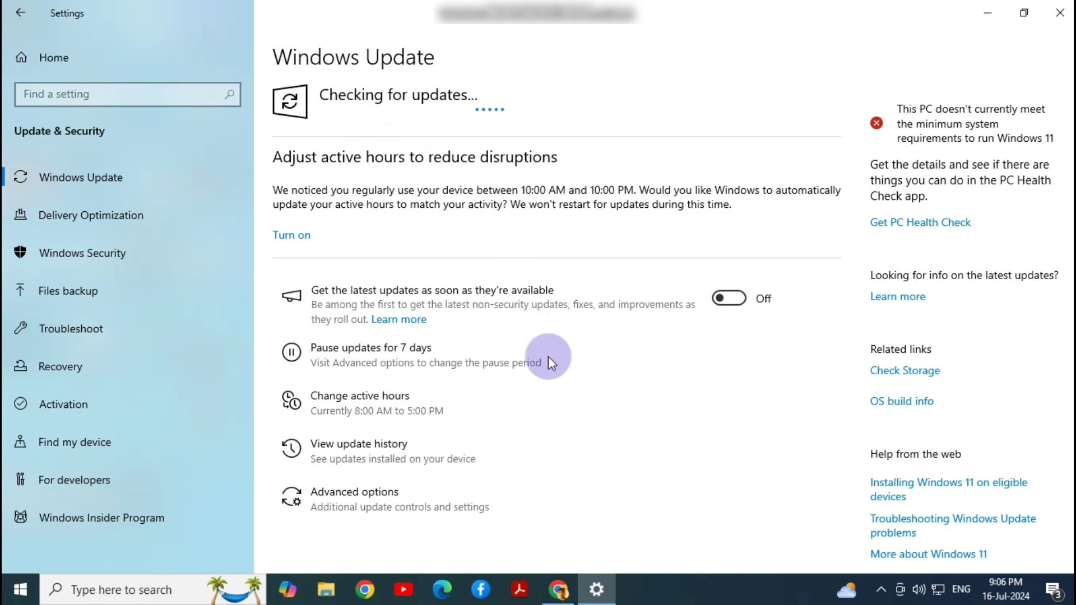
- Download the available Windows Malicious Software Removal Tool update (KB890830), and close the Settings window once it is done
{"action": "left_click", "coordinate": [882, 591]}
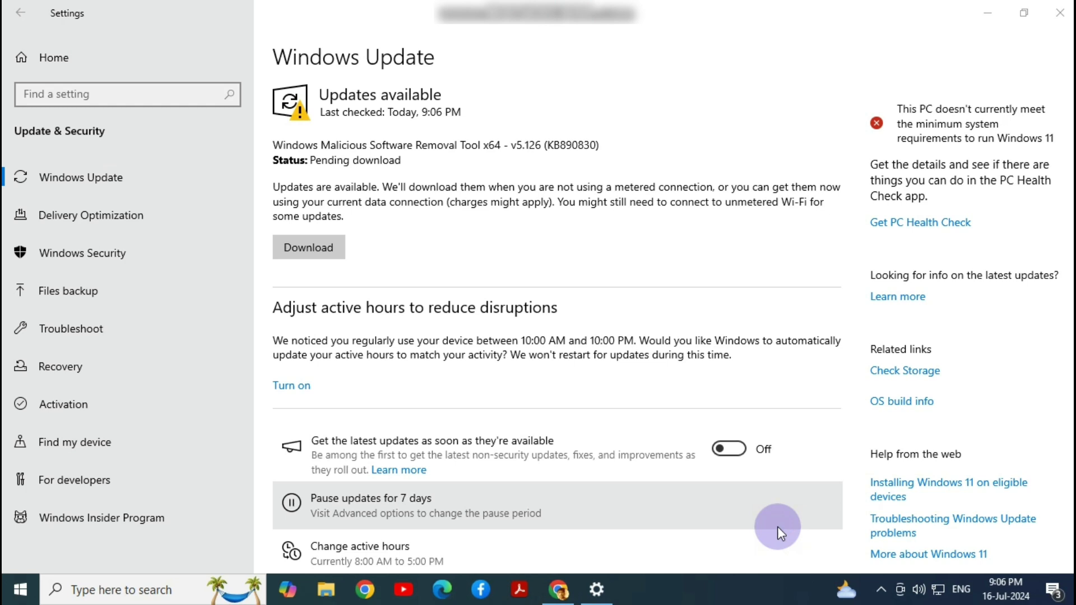
{"action": "left_click", "coordinate": [312, 251]}
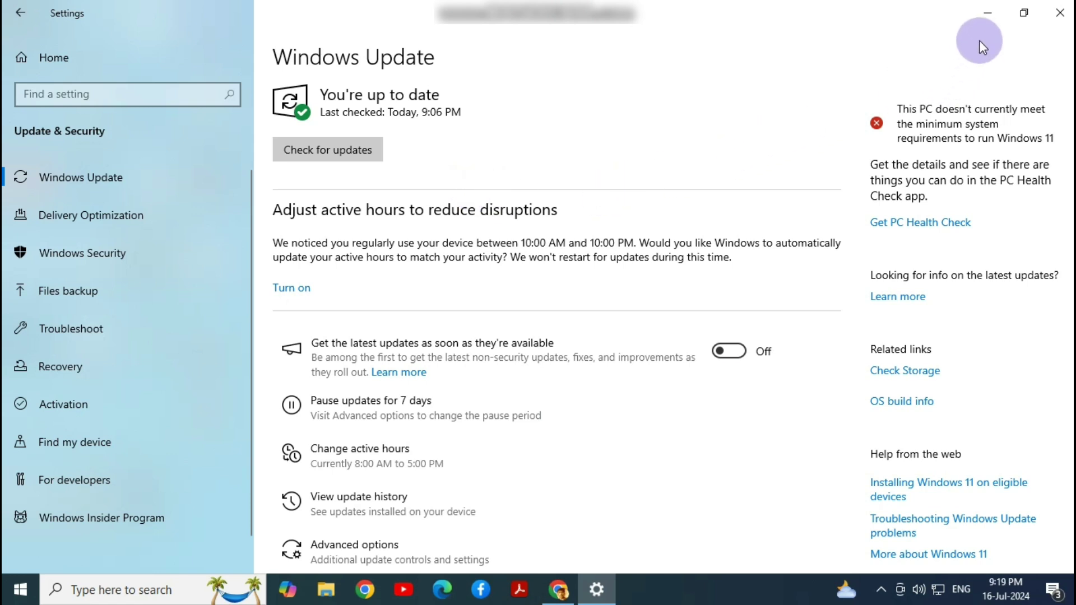
{"action": "left_click", "coordinate": [986, 16]}
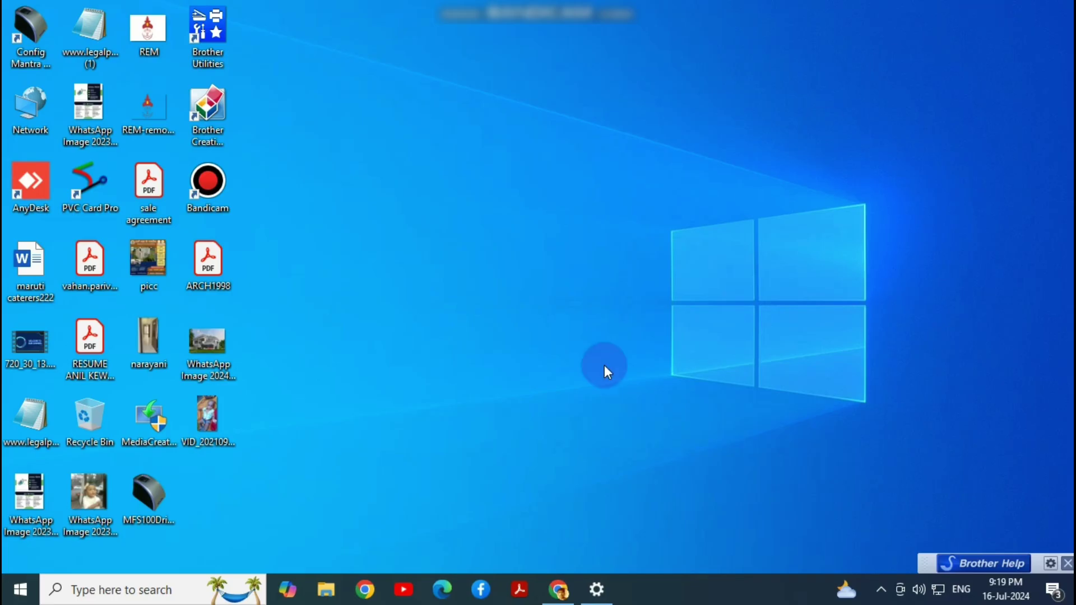
{"action": "left_click", "coordinate": [588, 599]}
{"action": "left_click", "coordinate": [1054, 22]}
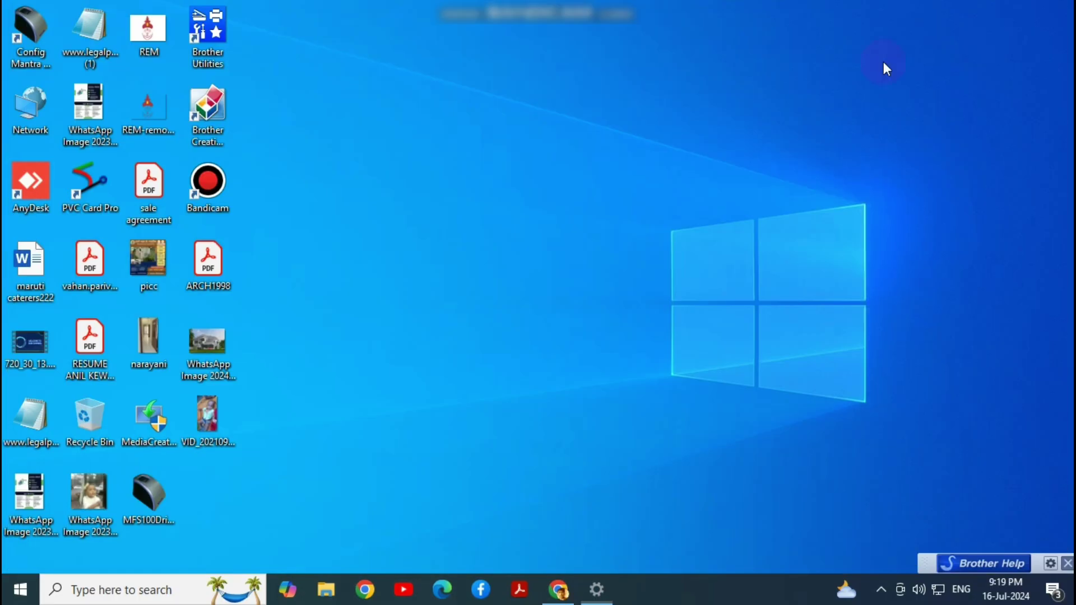
- Refresh the desktop repeatedly again after the Windows update
{"action": "right_click", "coordinate": [593, 83]}
{"action": "left_click", "coordinate": [611, 130]}
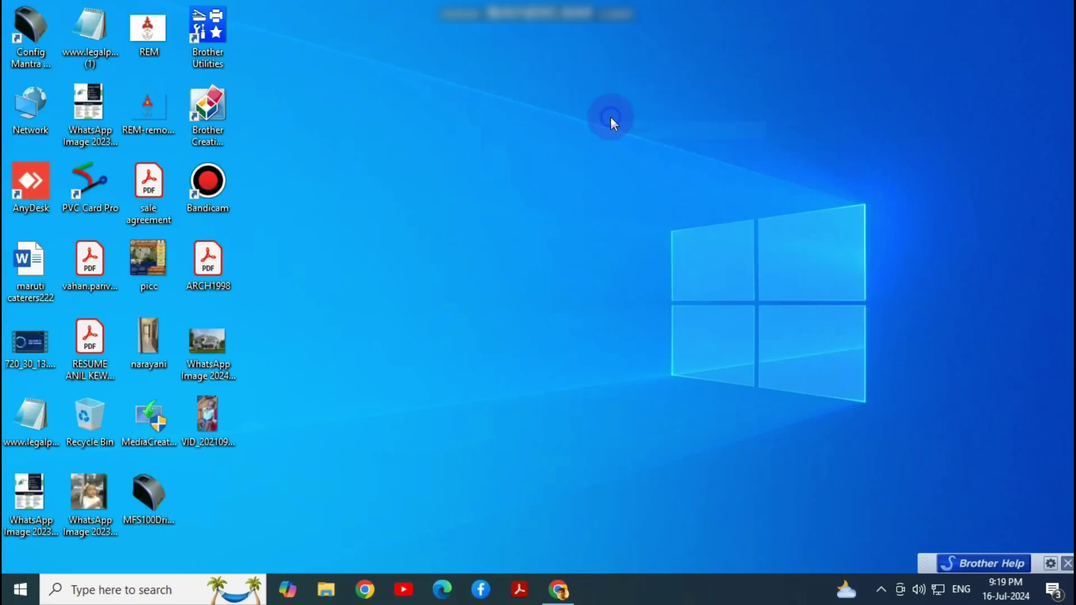
{"action": "right_click", "coordinate": [611, 117]}
{"action": "left_click", "coordinate": [630, 164]}
{"action": "right_click", "coordinate": [628, 137]}
{"action": "left_click", "coordinate": [651, 175]}
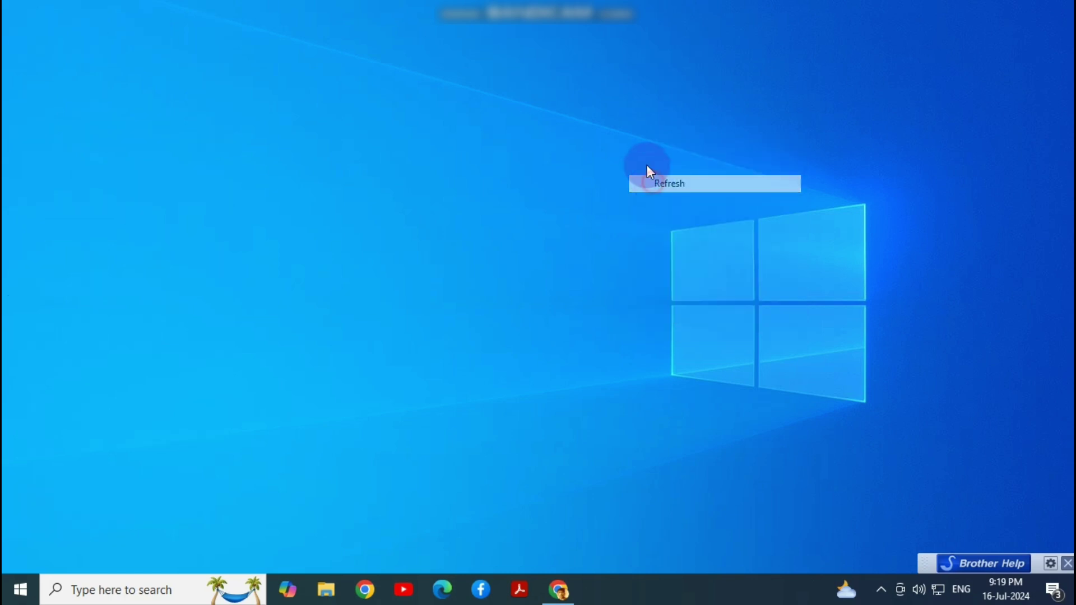
{"action": "right_click", "coordinate": [646, 164]}
{"action": "left_click", "coordinate": [663, 205]}
{"action": "right_click", "coordinate": [635, 166]}
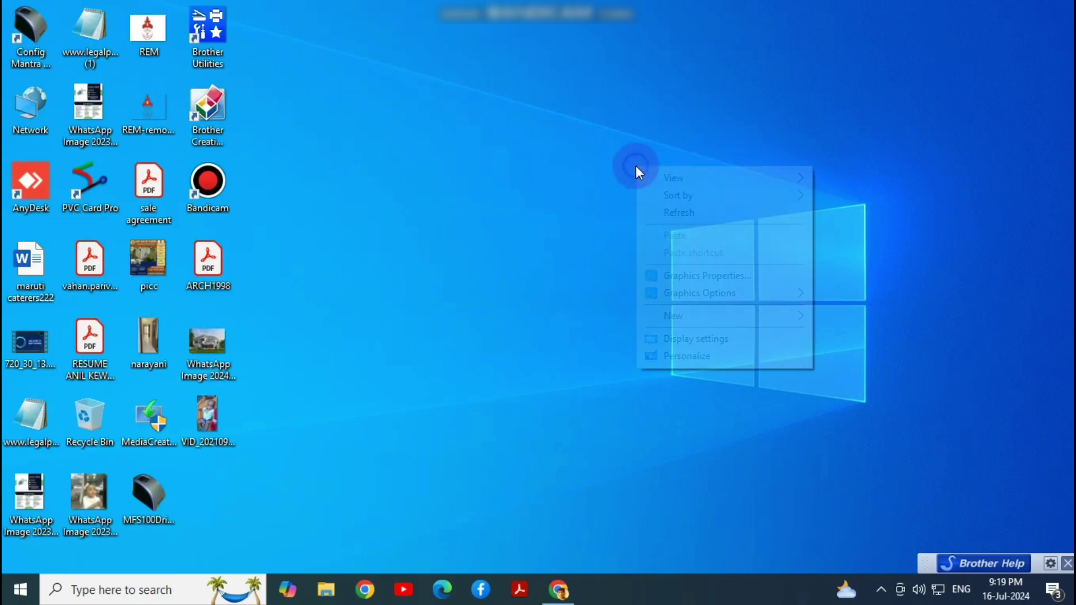
{"action": "left_click", "coordinate": [650, 210]}
{"action": "right_click", "coordinate": [532, 196]}
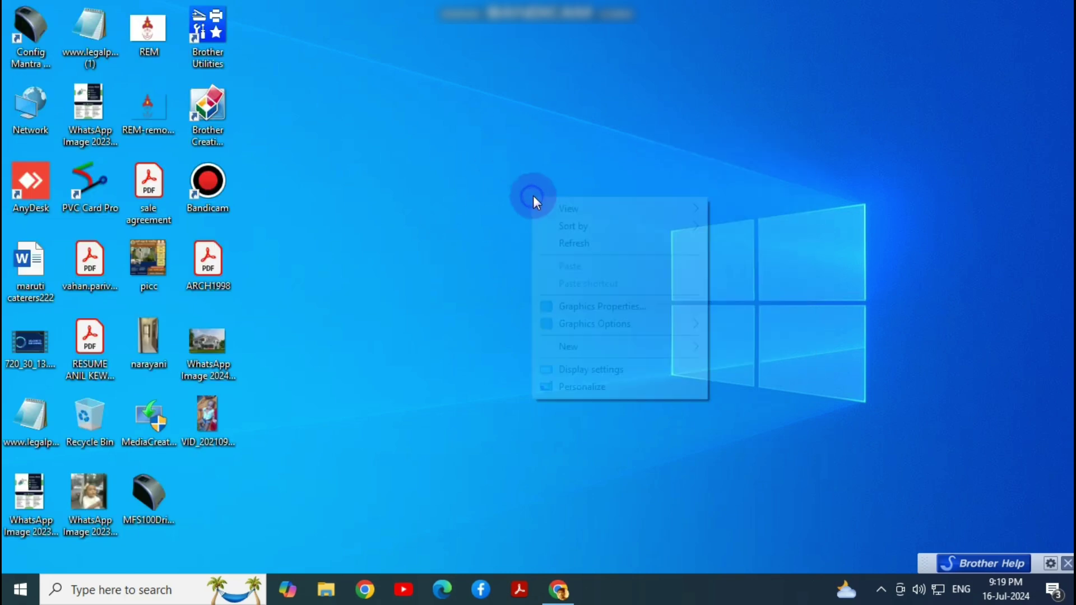
{"action": "left_click", "coordinate": [594, 248]}
{"action": "right_click", "coordinate": [588, 232]}
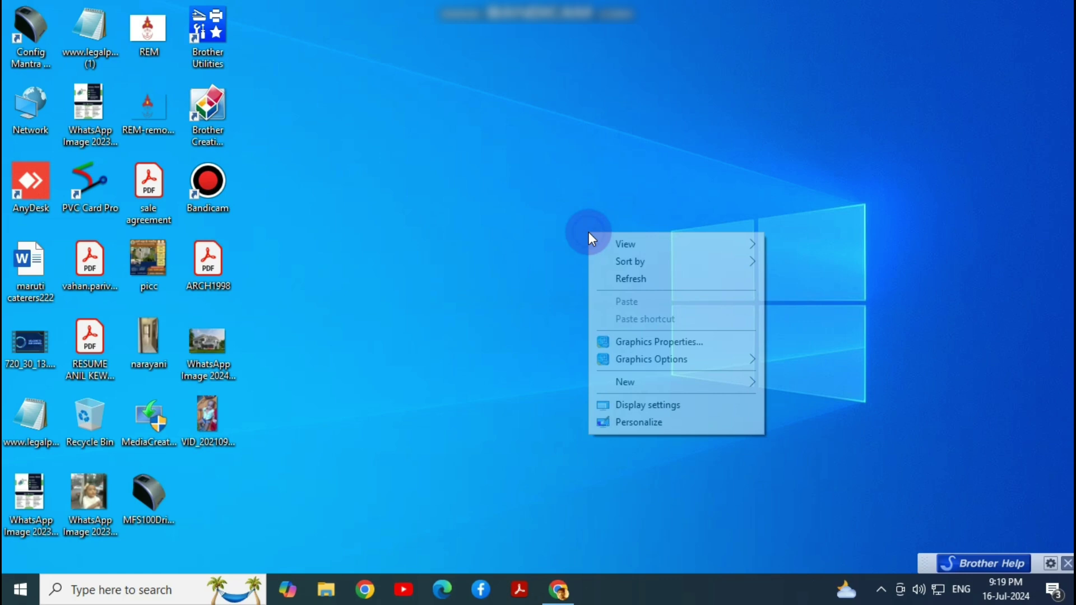
{"action": "left_click", "coordinate": [600, 279]}
{"action": "right_click", "coordinate": [591, 263]}
{"action": "left_click", "coordinate": [605, 307]}
{"action": "right_click", "coordinate": [601, 263]}
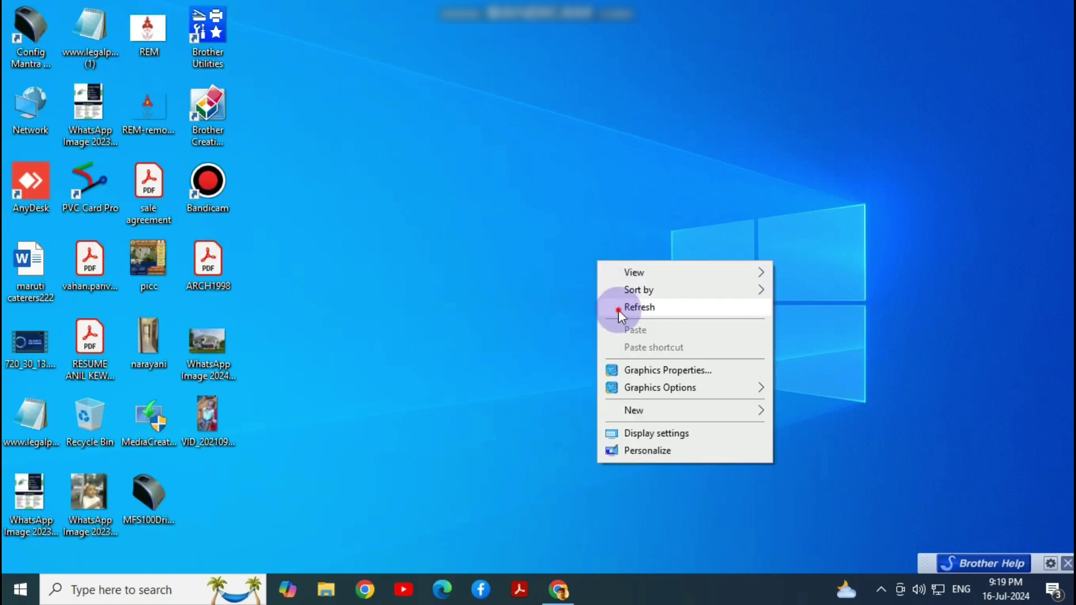
{"action": "left_click", "coordinate": [618, 310]}
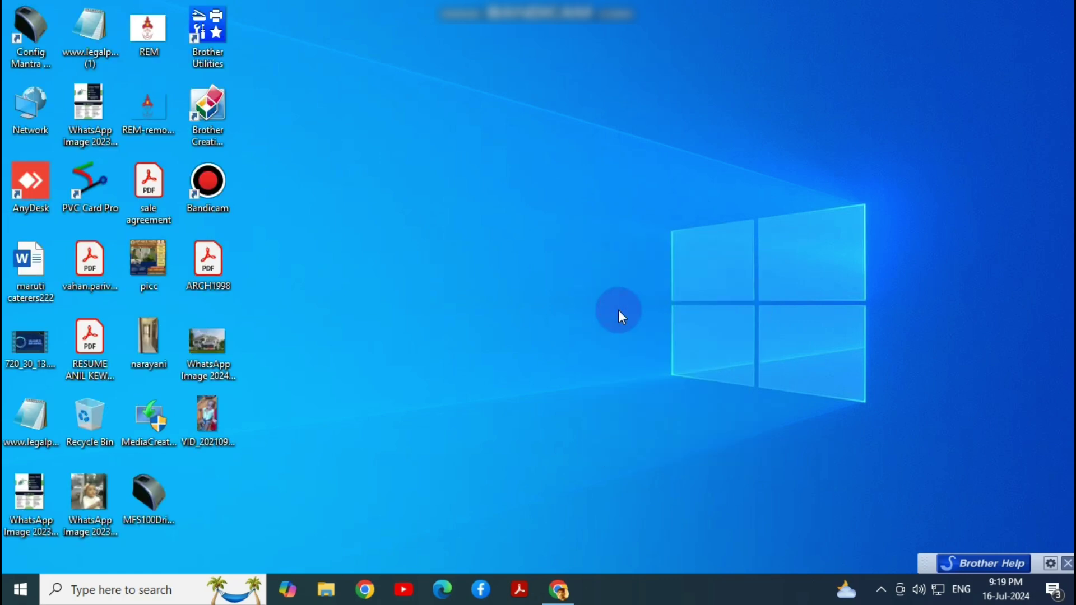
- Switch to Chrome with the Hindi Tech Mantra YouTube channel's videos page
{"action": "left_click", "coordinate": [558, 590]}
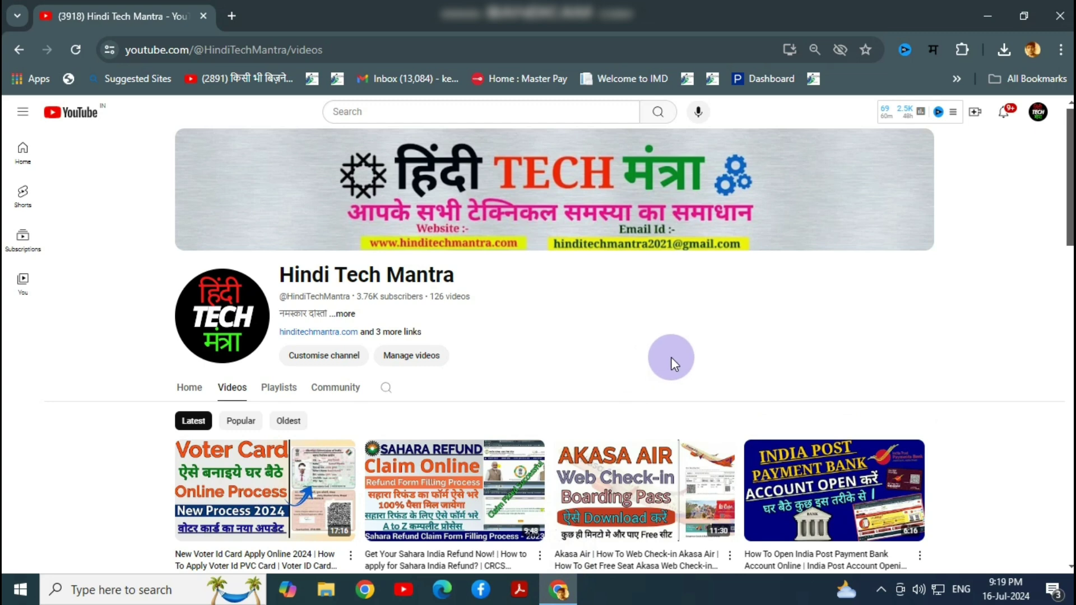